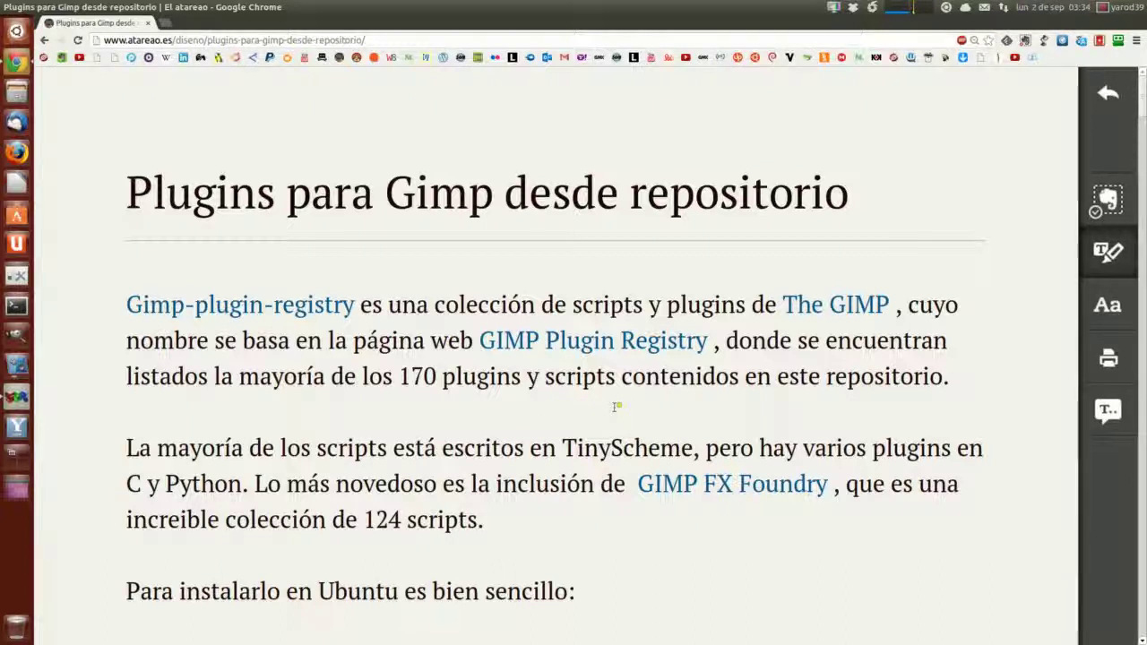
# Scroll the 'Plugins para Gimp desde repositorio' article down to its Ubuntu sudo install commands
pyautogui.scroll(-1, 617, 407)
pyautogui.scroll(-2, 617, 407)
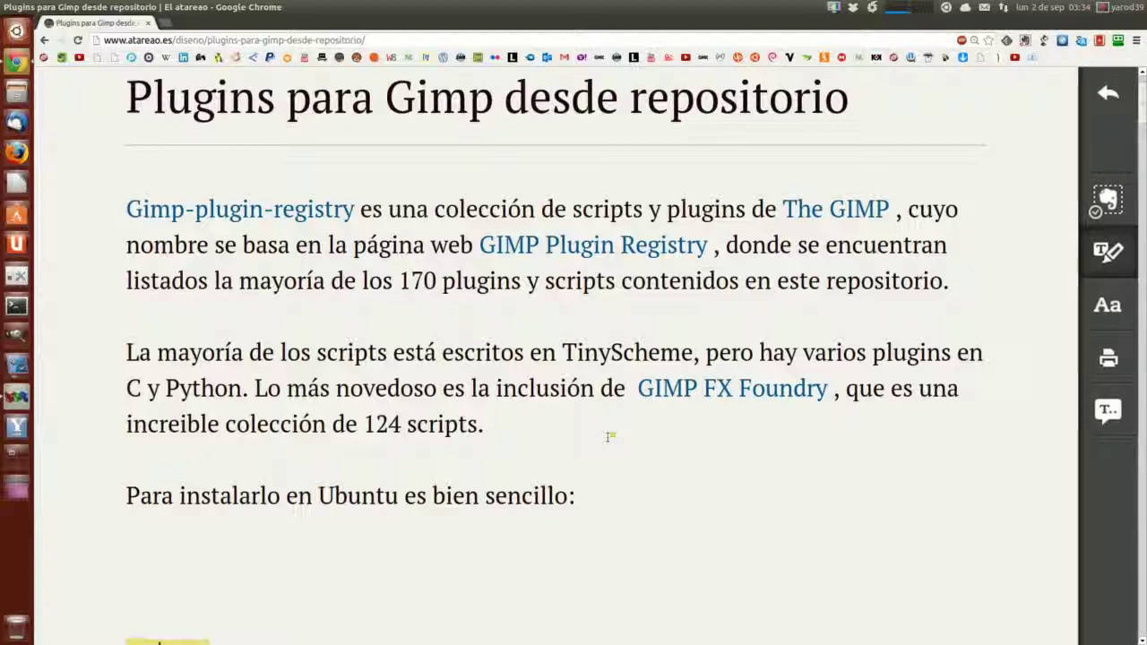
pyautogui.scroll(-3, 608, 436)
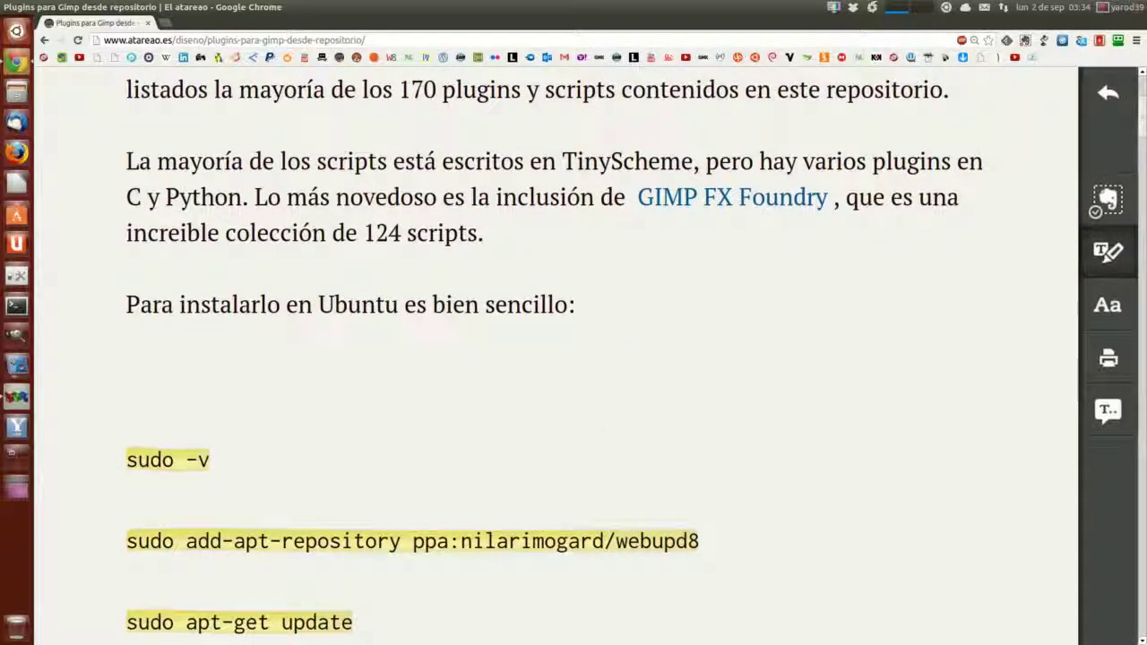
# Open a terminal and run sudo -v to authenticate
pyautogui.click(16, 305)
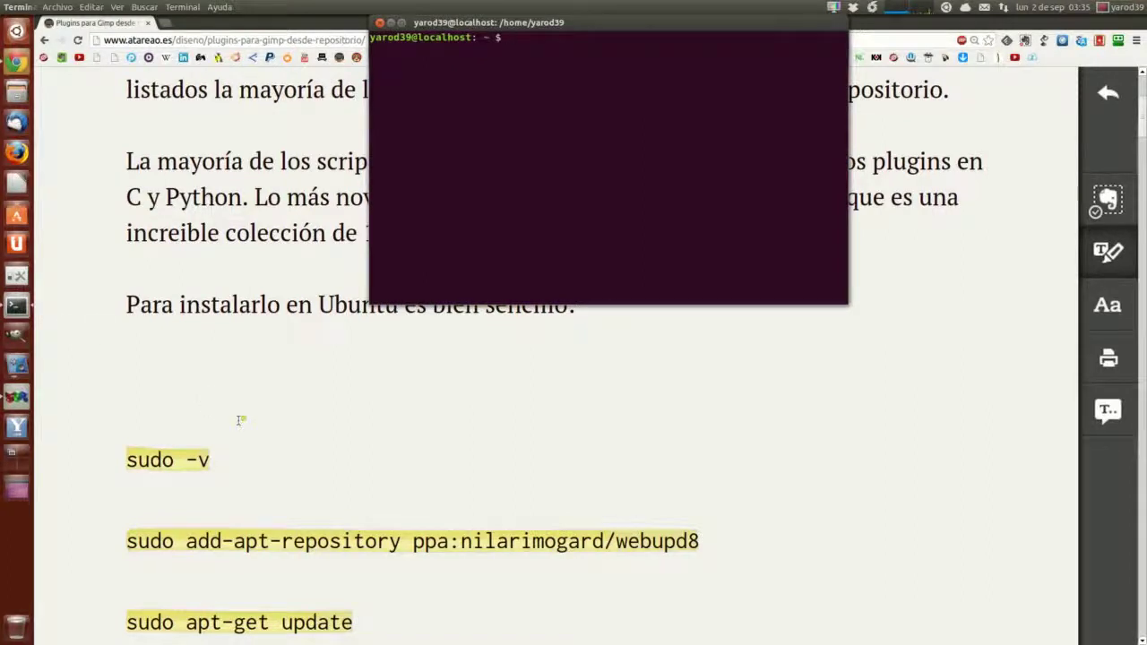
pyautogui.write('sudo -v')
pyautogui.press('Return')
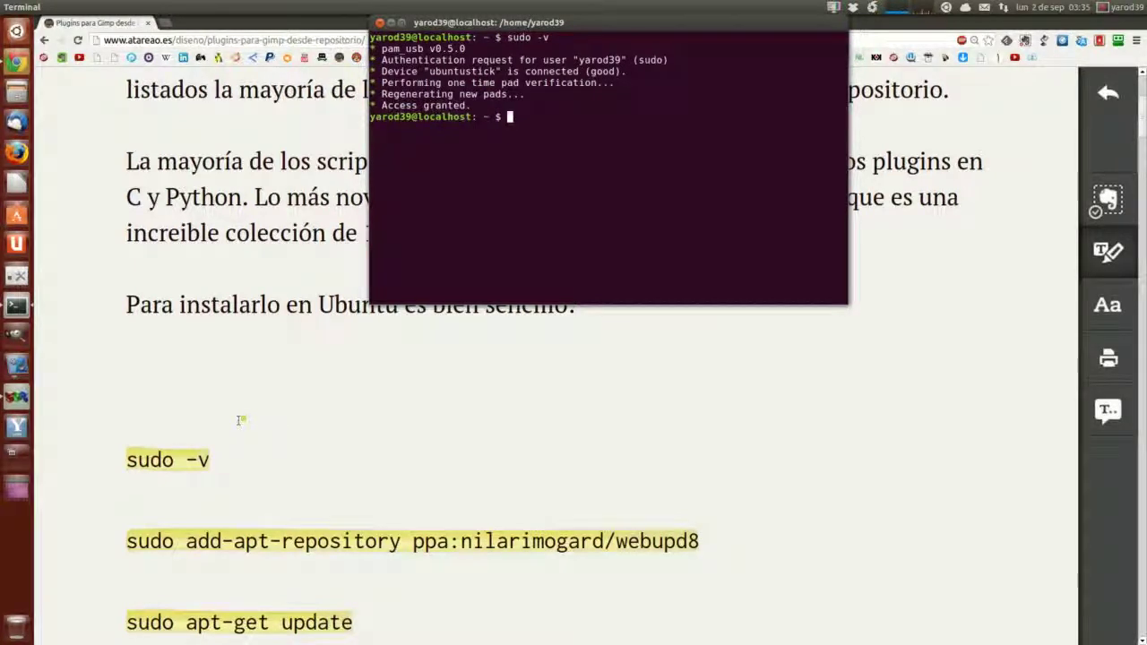
# Run sudo add-apt-repository ppa:nilarimogard/webupd8, removing the stray typo and rerunning it
pyautogui.write('sudo a')
pyautogui.write('dd-ap')
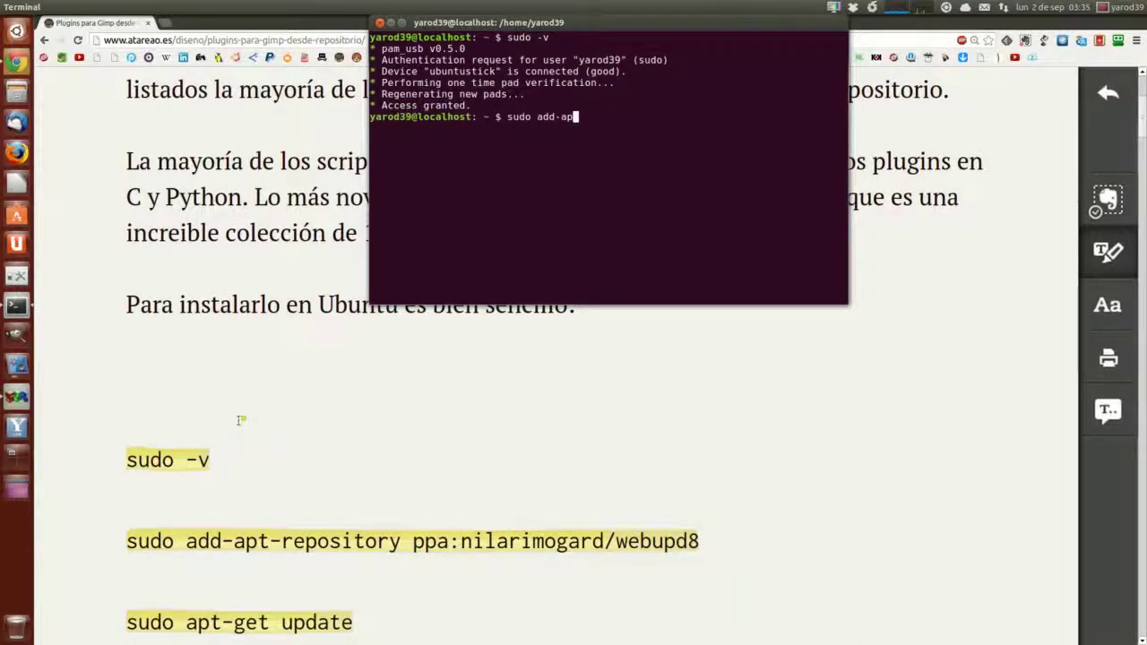
pyautogui.write('t-repository ppa:')
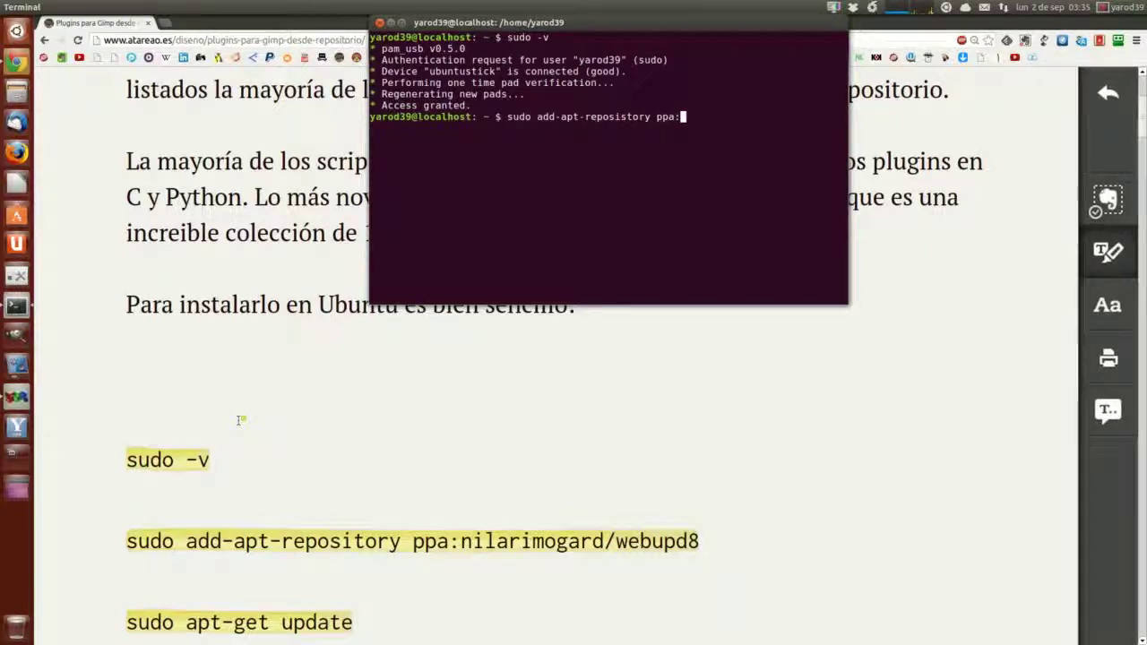
pyautogui.write('nilarimo')
pyautogui.write('gard')
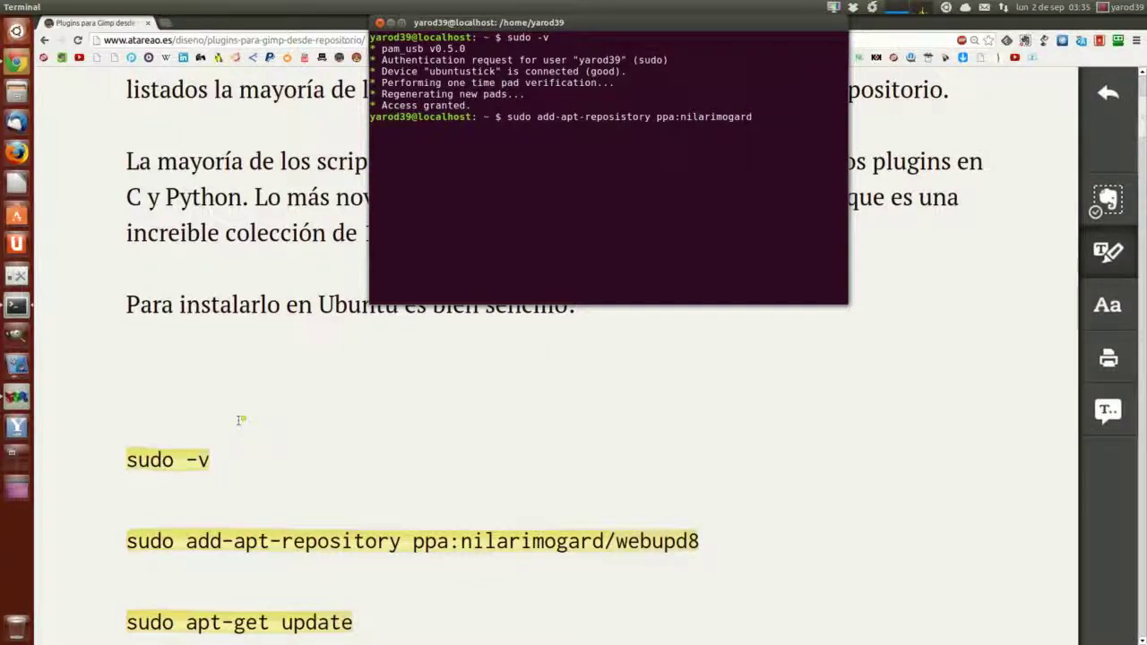
pyautogui.write('/we')
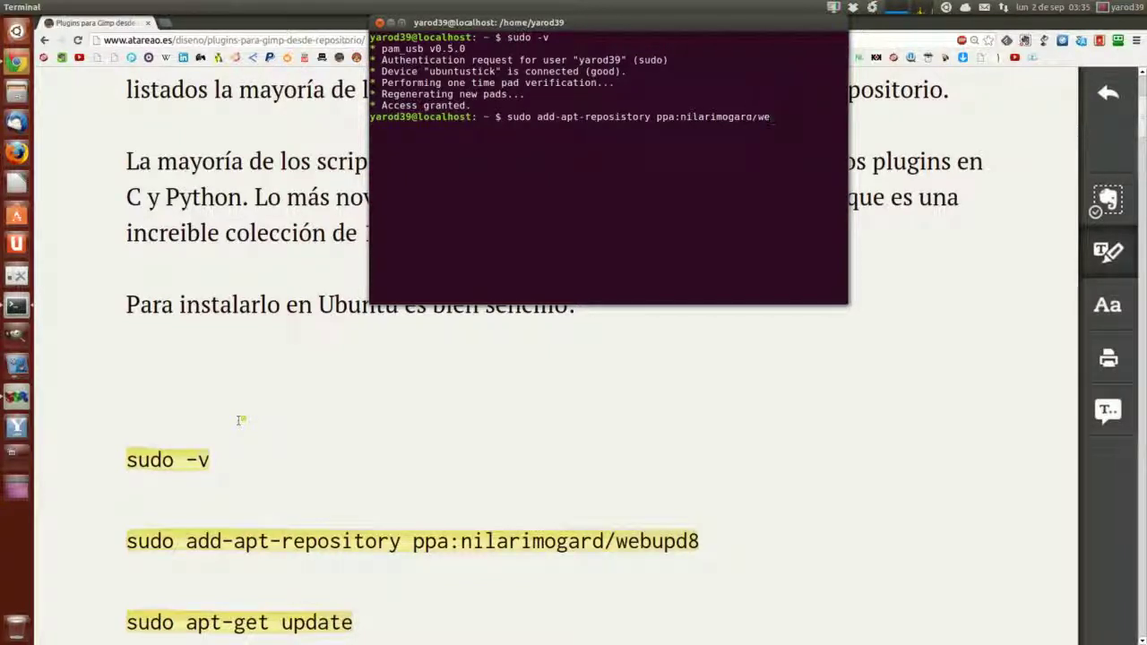
pyautogui.write('bupd8')
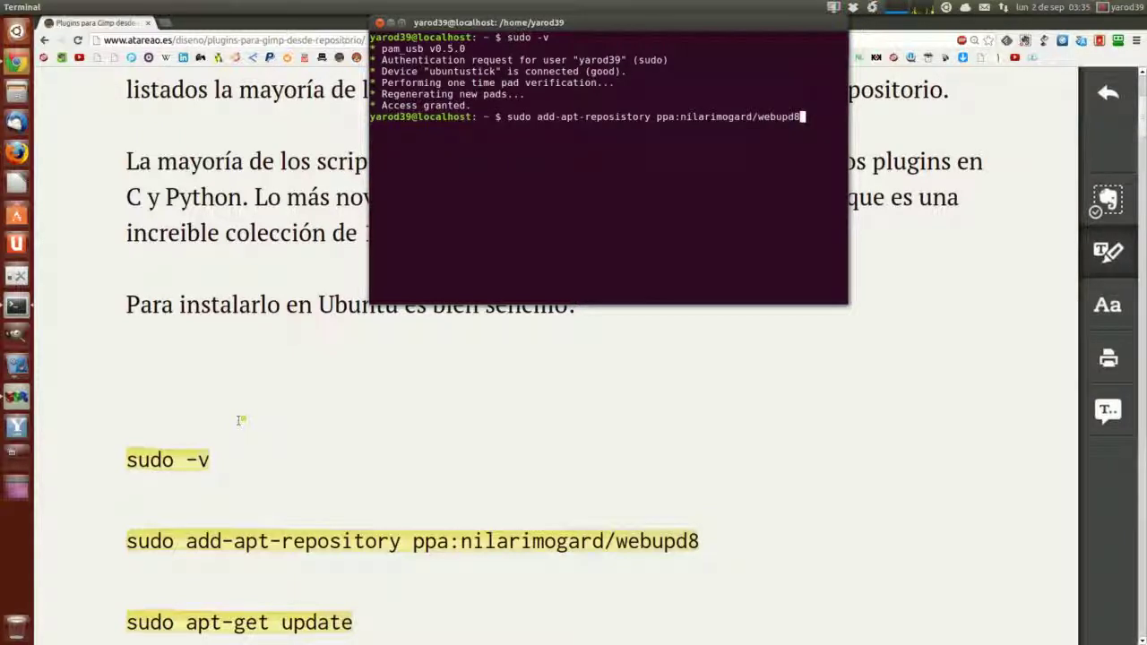
pyautogui.press('Return')
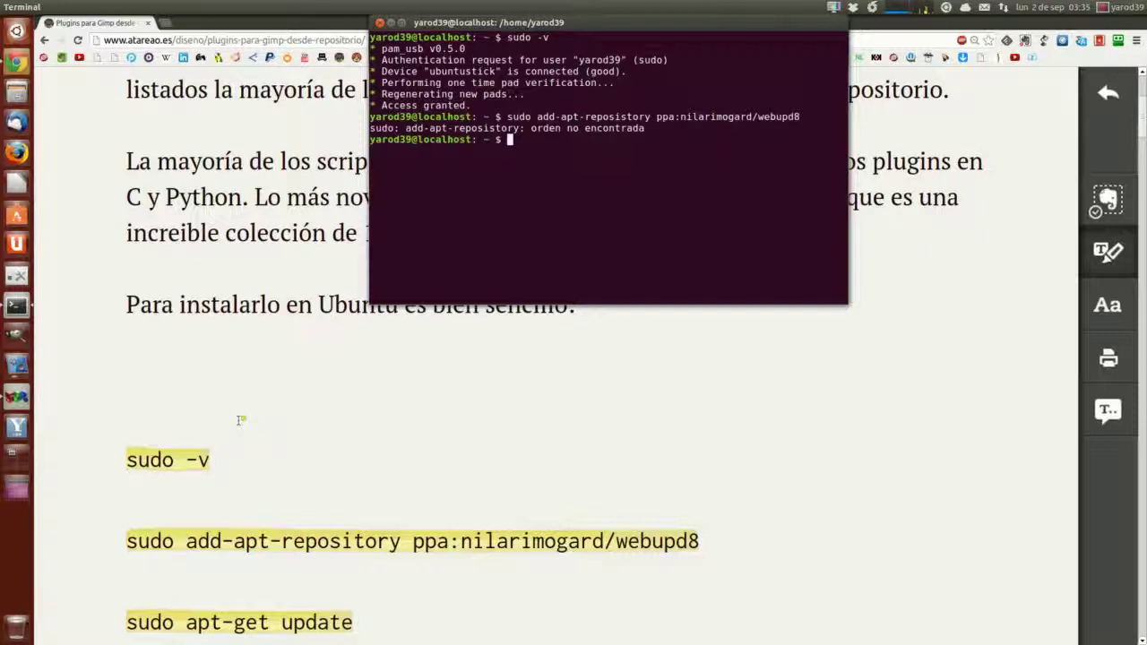
pyautogui.press('Up')
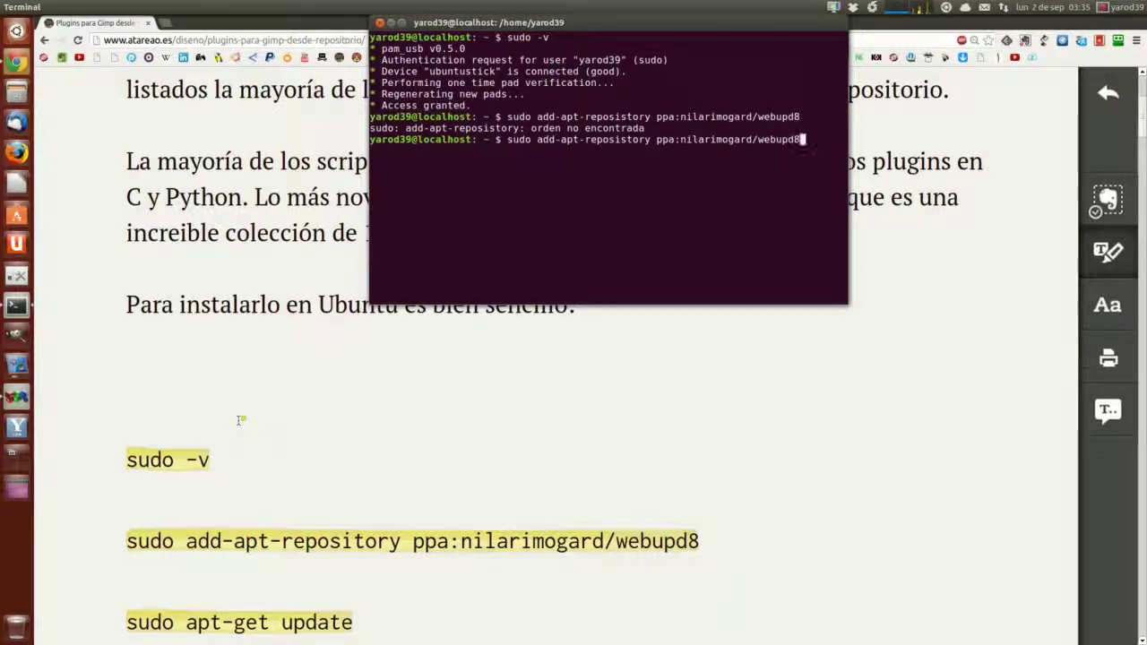
pyautogui.press('Left')
pyautogui.press('Left')
pyautogui.press('Left')
pyautogui.press('Left')
pyautogui.press('Left')
pyautogui.press('Left')
pyautogui.press('Left')
pyautogui.press('Left')
pyautogui.press('Left')
pyautogui.press('Left')
pyautogui.press('Left')
pyautogui.press('Delete')
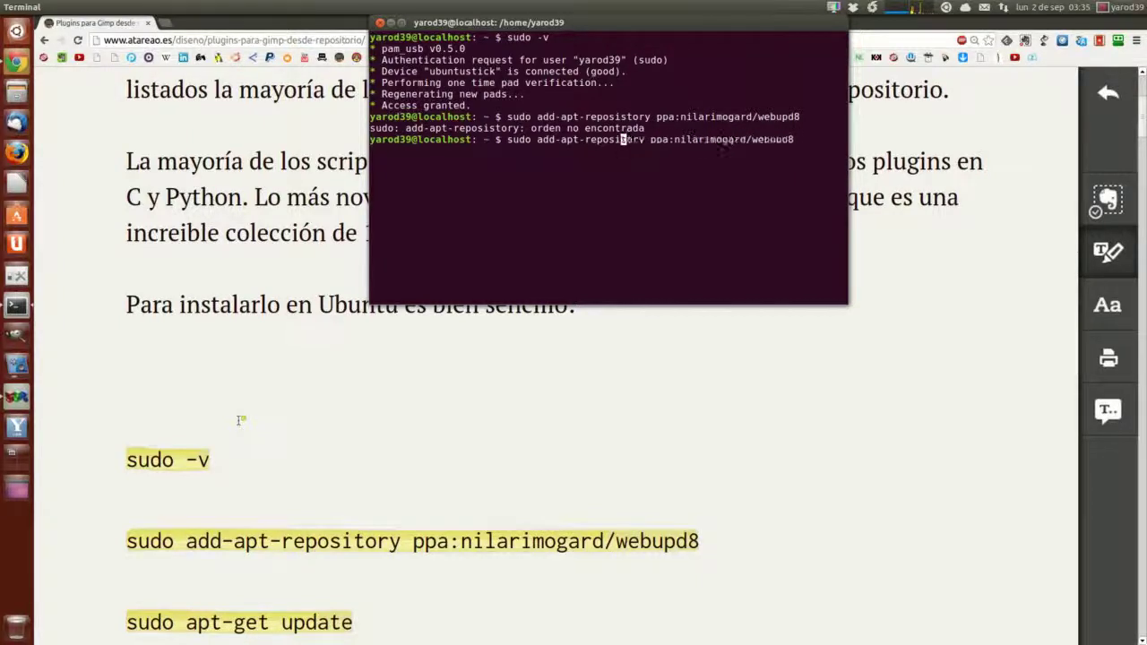
pyautogui.press('Return')
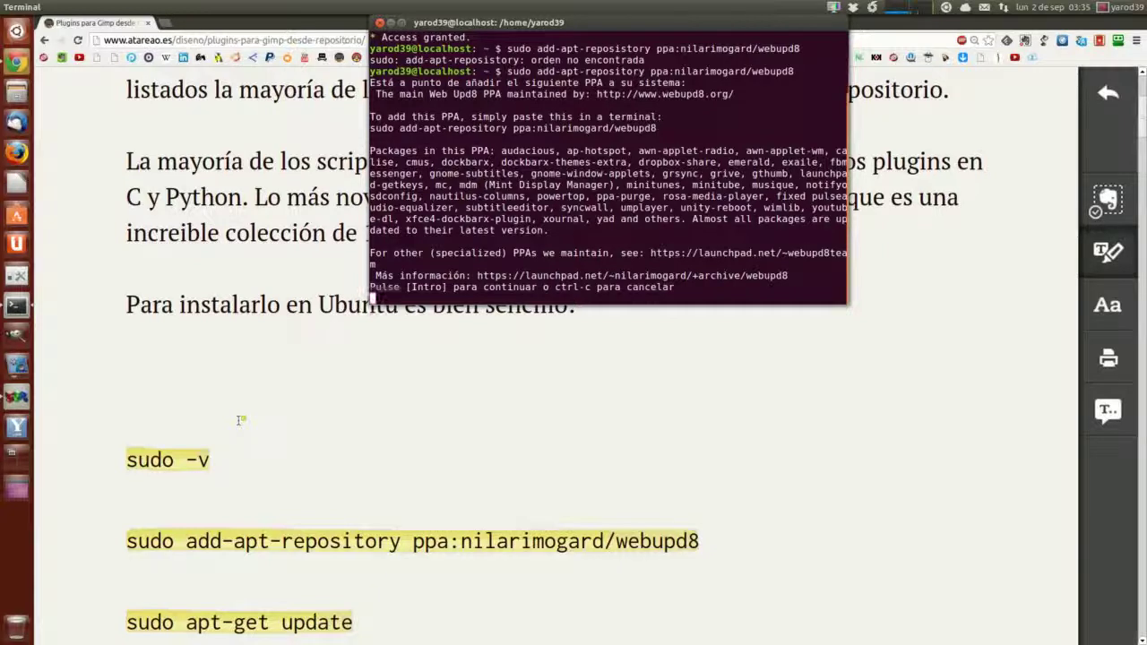
# Confirm adding the webupd8 PPA, then run sudo apt-get update until it finishes
pyautogui.press('Return')
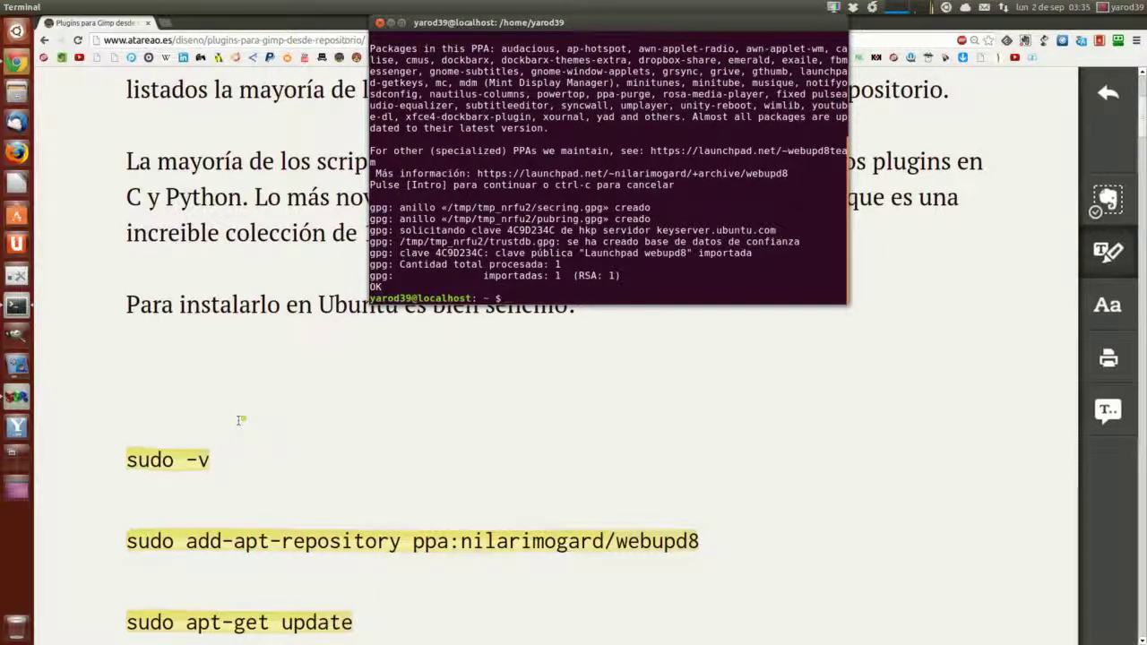
pyautogui.scroll(-2, 240, 420)
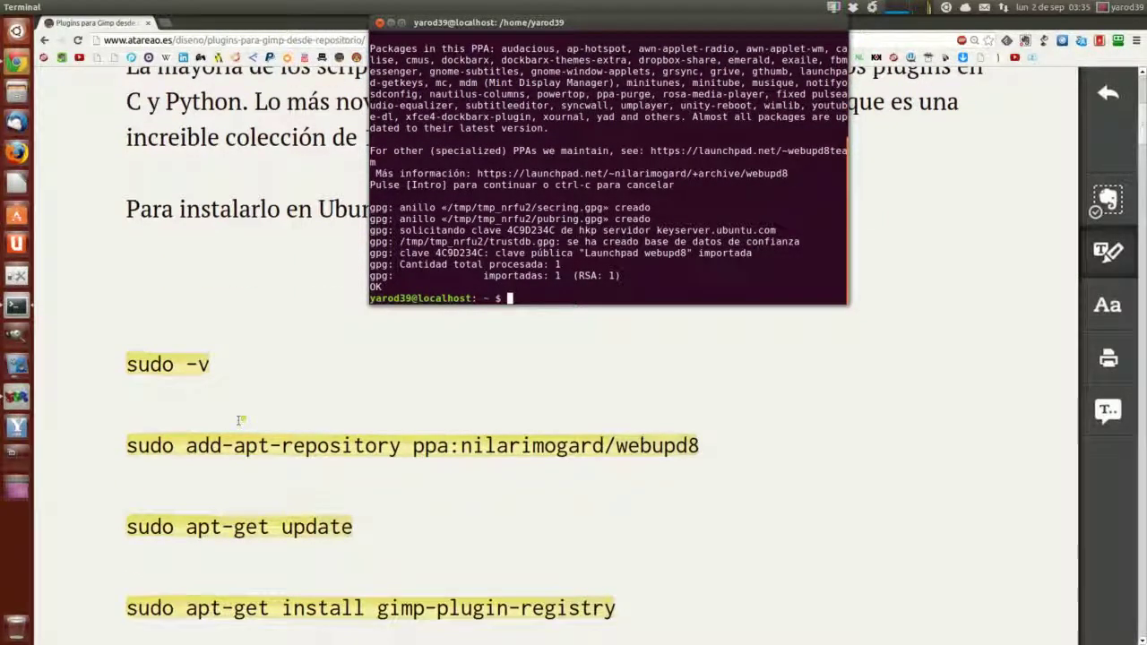
pyautogui.write('uppdte')
pyautogui.press('Return')
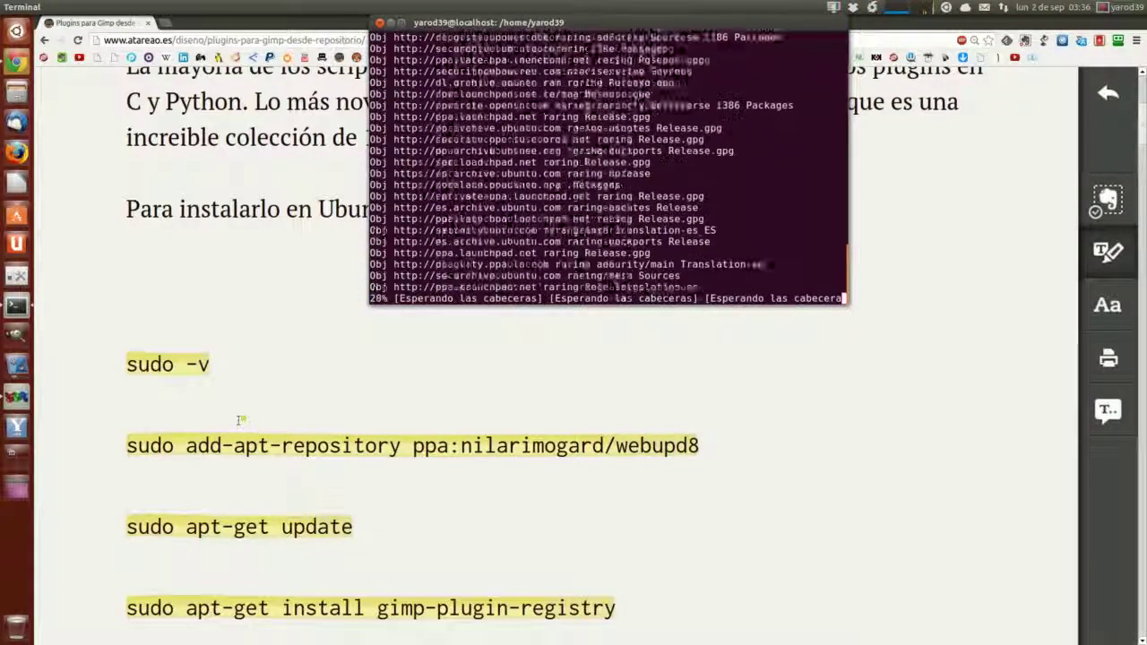
pyautogui.scroll(-1, 241, 419)
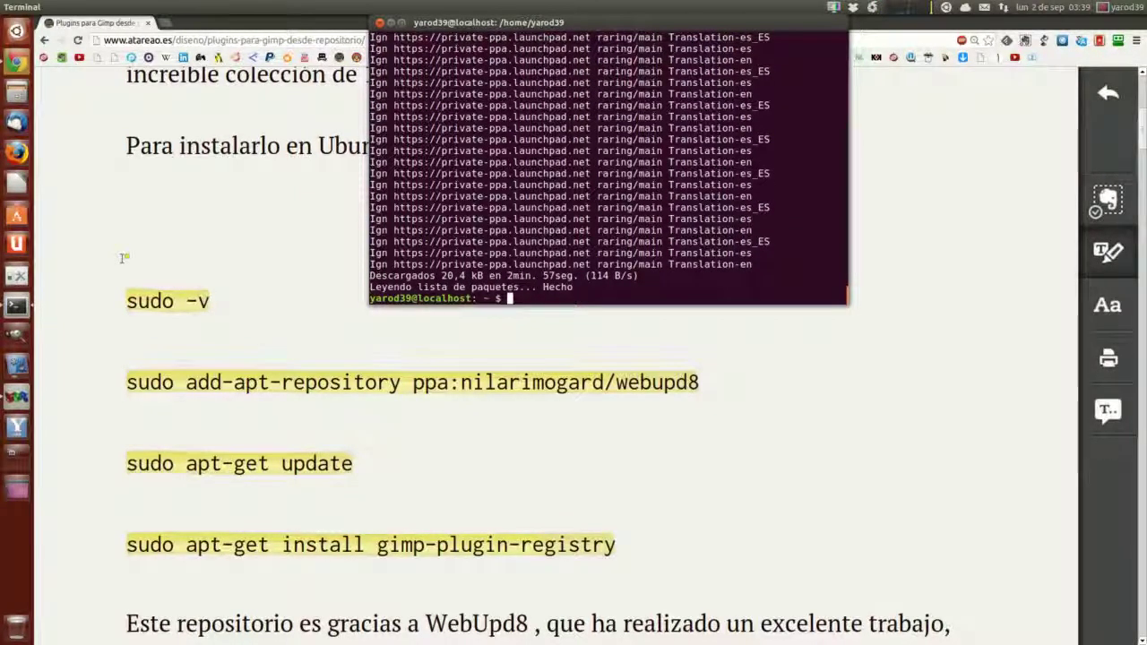
# Run sudo apt-get install gimp-plugin-registry, then close the terminal window
pyautogui.write('sudo ')
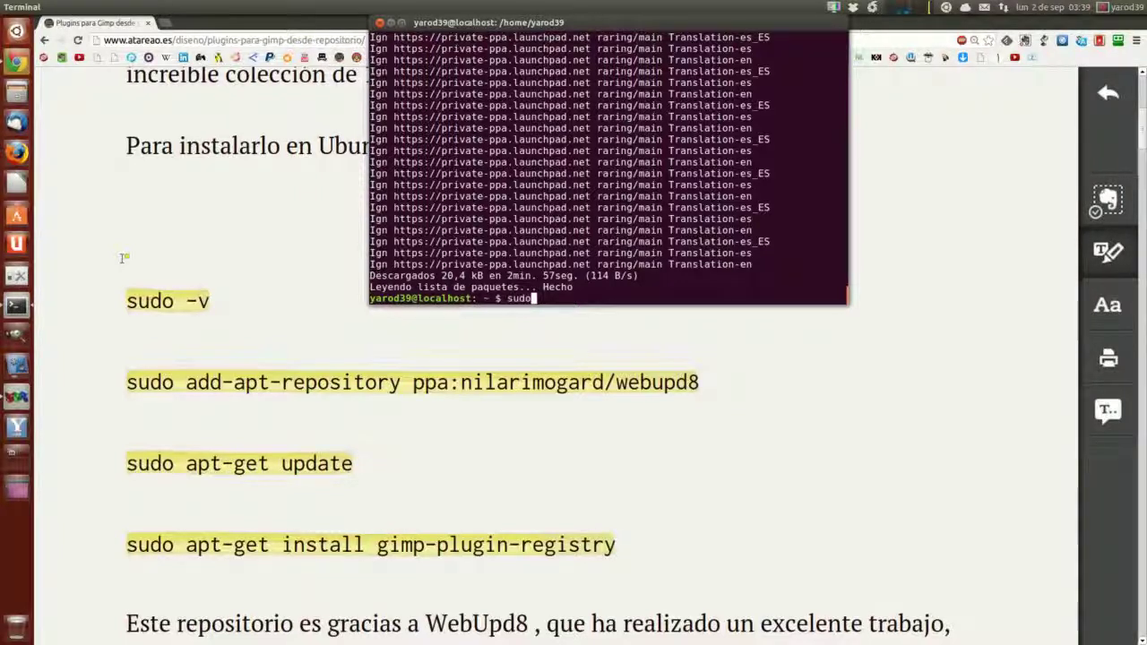
pyautogui.write('apt-get ins')
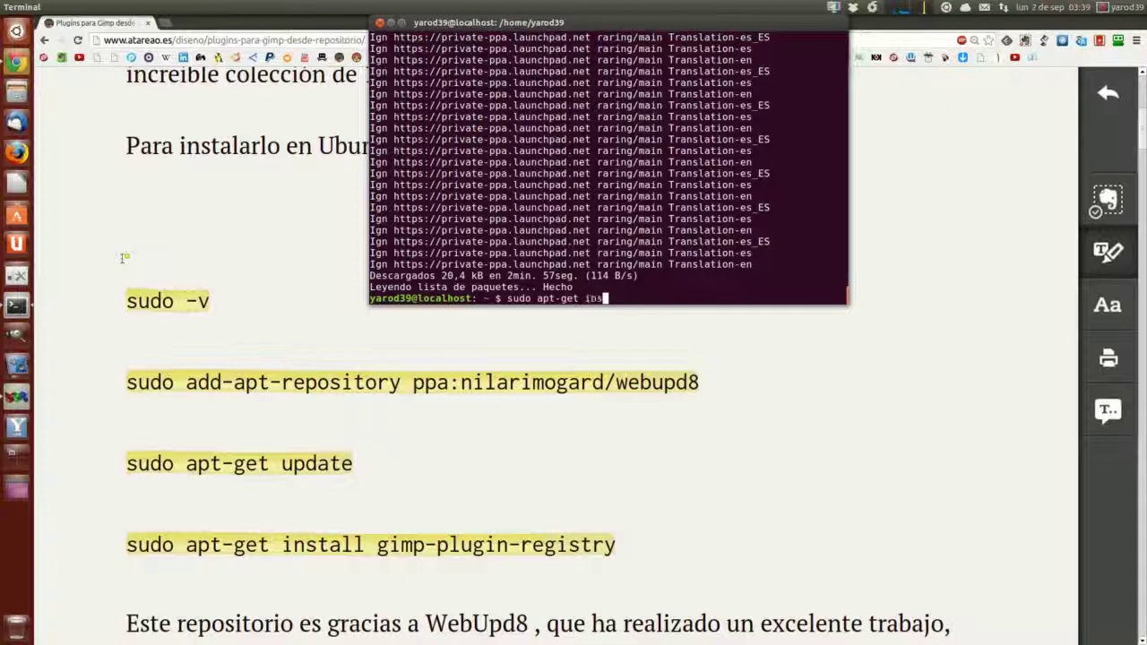
pyautogui.write('tall gimp-pl')
pyautogui.write('ug')
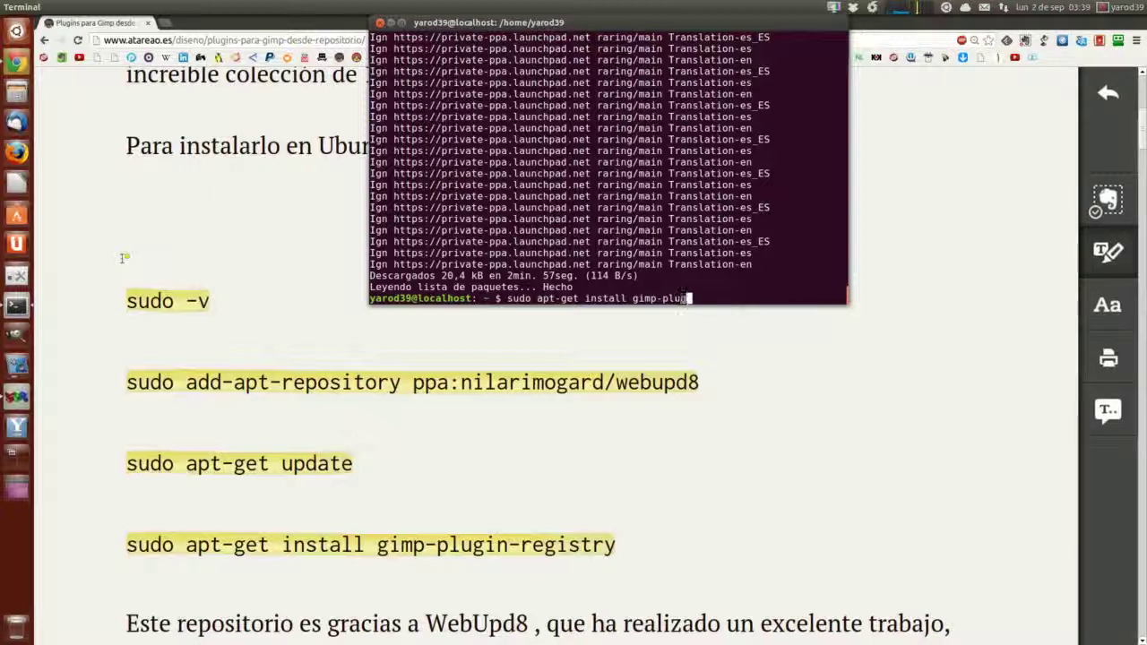
pyautogui.write('in-reg')
pyautogui.write('istry')
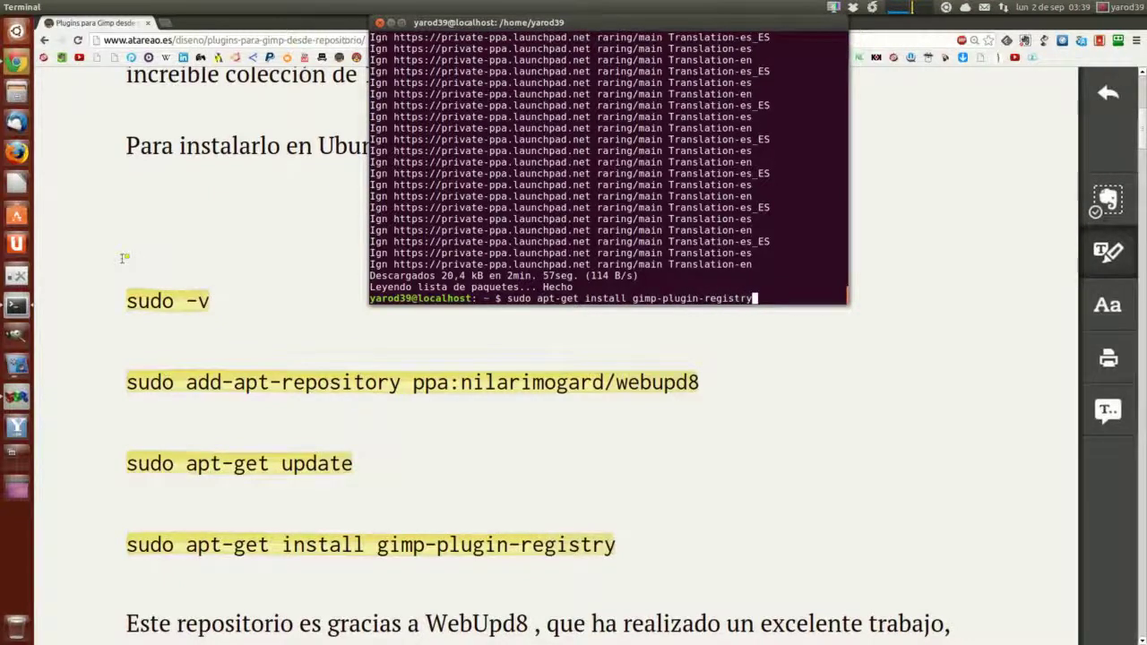
pyautogui.press('Return')
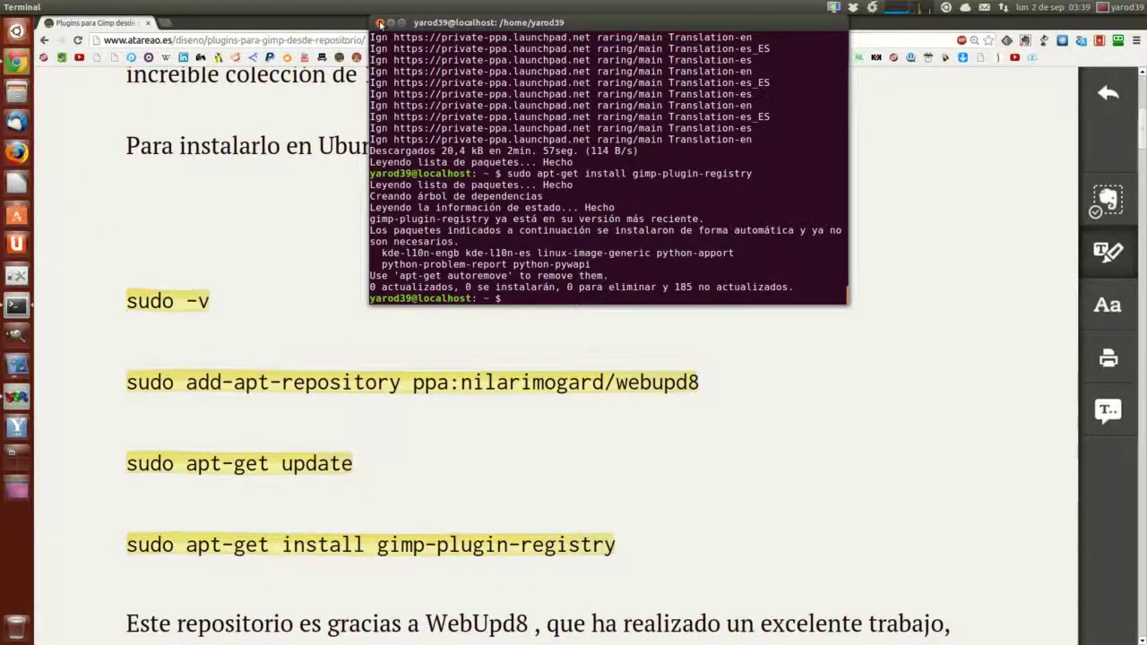
pyautogui.click(379, 22)
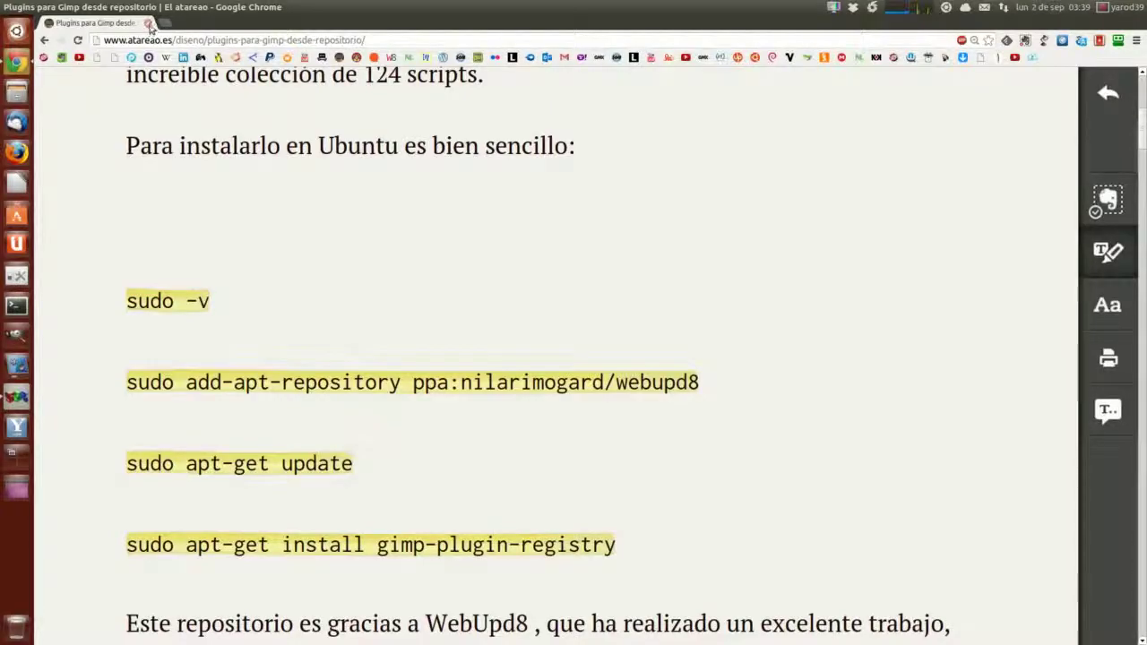
# Close the browser, start GIMP and browse the Imágenes folder in File > Open
pyautogui.click(148, 22)
pyautogui.click(16, 336)
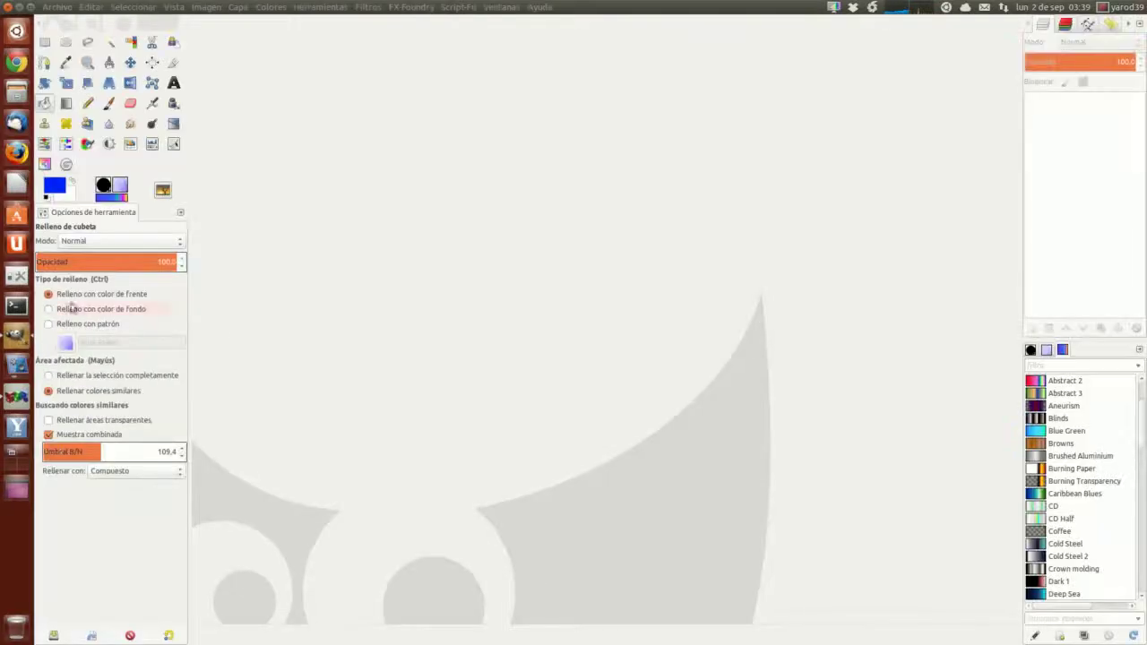
pyautogui.click(59, 7)
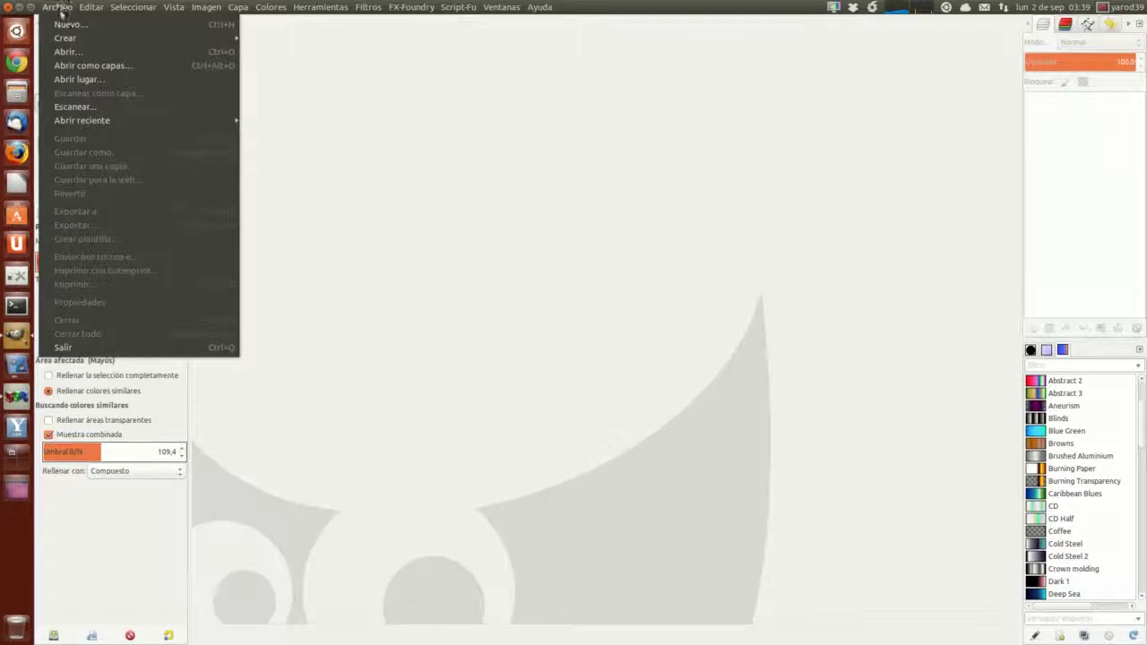
pyautogui.click(76, 54)
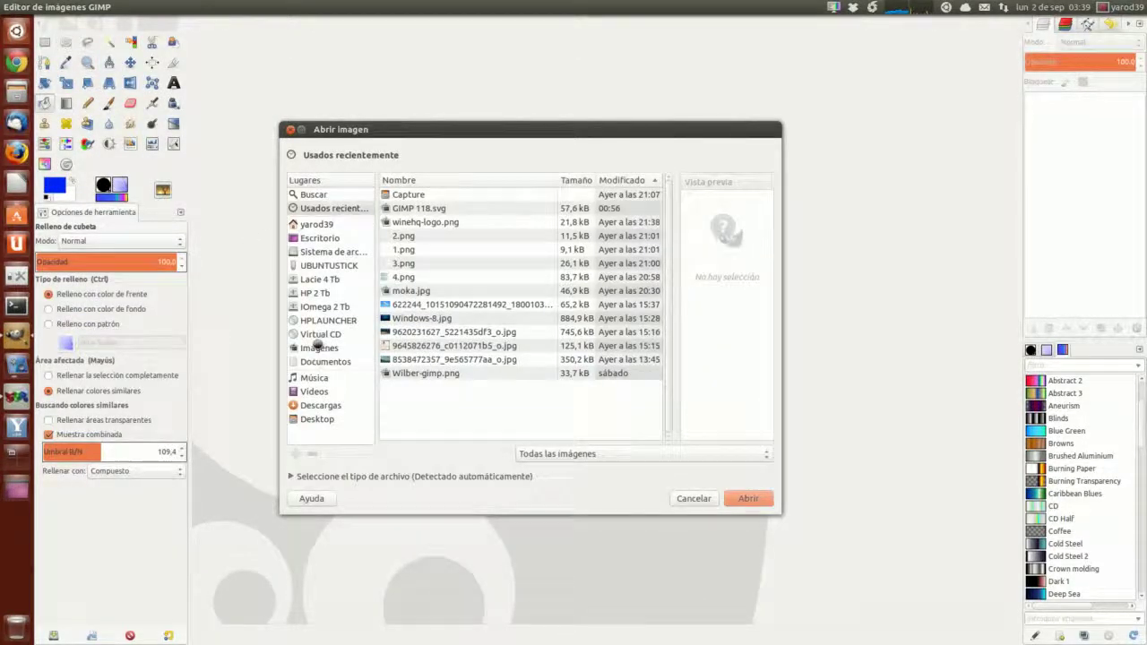
pyautogui.click(319, 348)
pyautogui.scroll(-5, 438, 367)
pyautogui.scroll(-5, 438, 367)
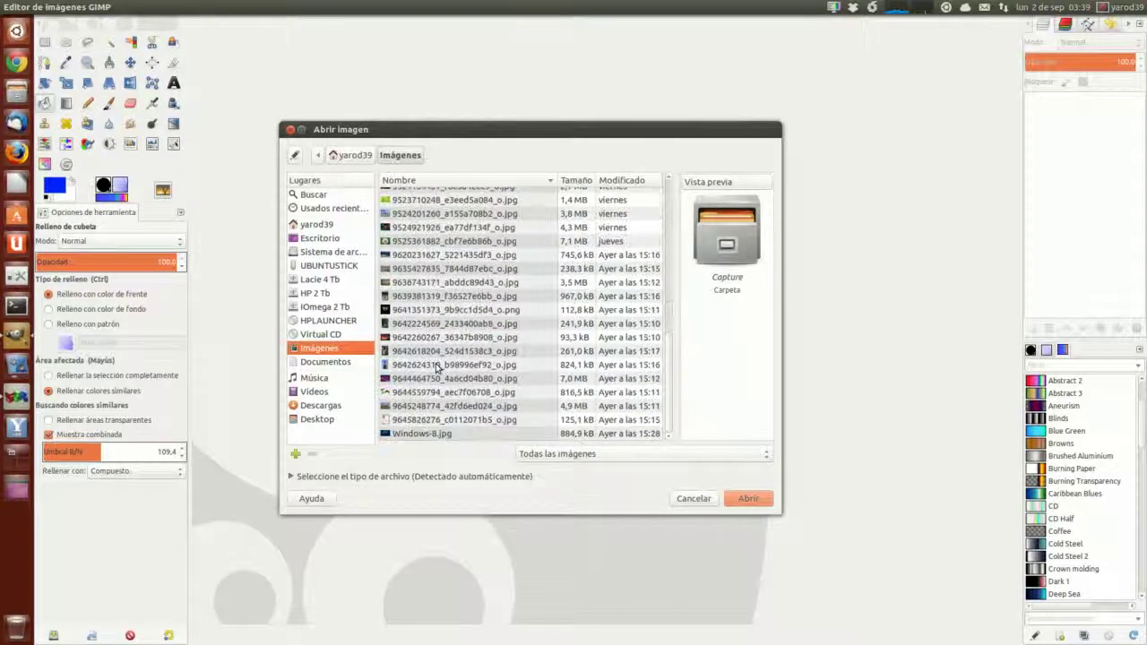
pyautogui.click(431, 421)
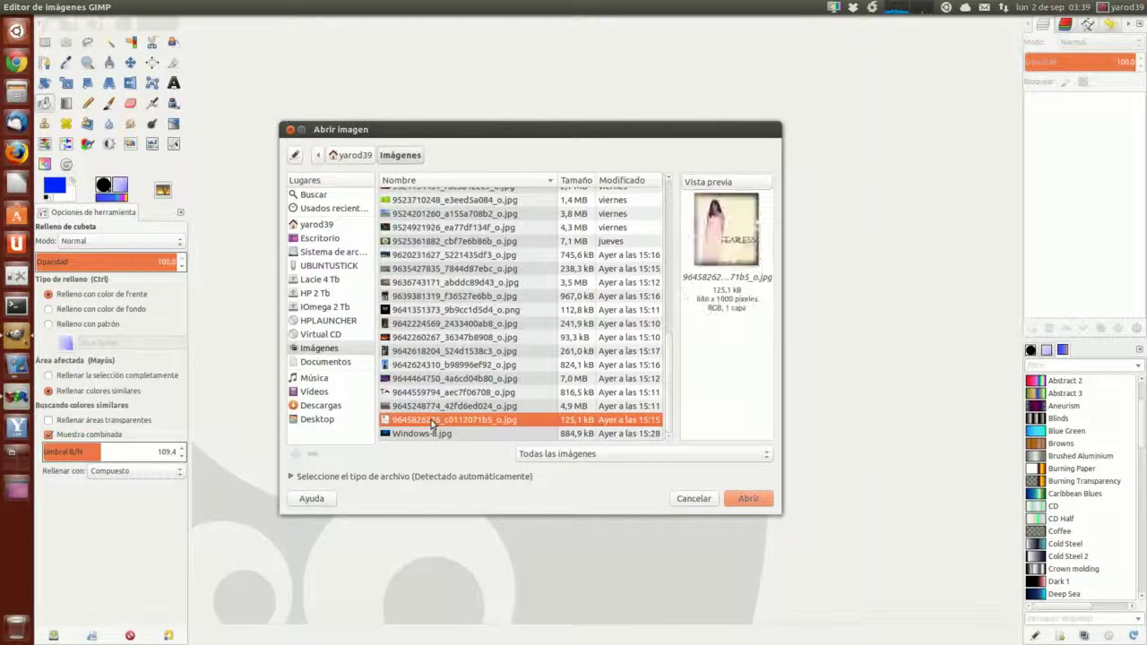
pyautogui.click(429, 434)
pyautogui.click(431, 407)
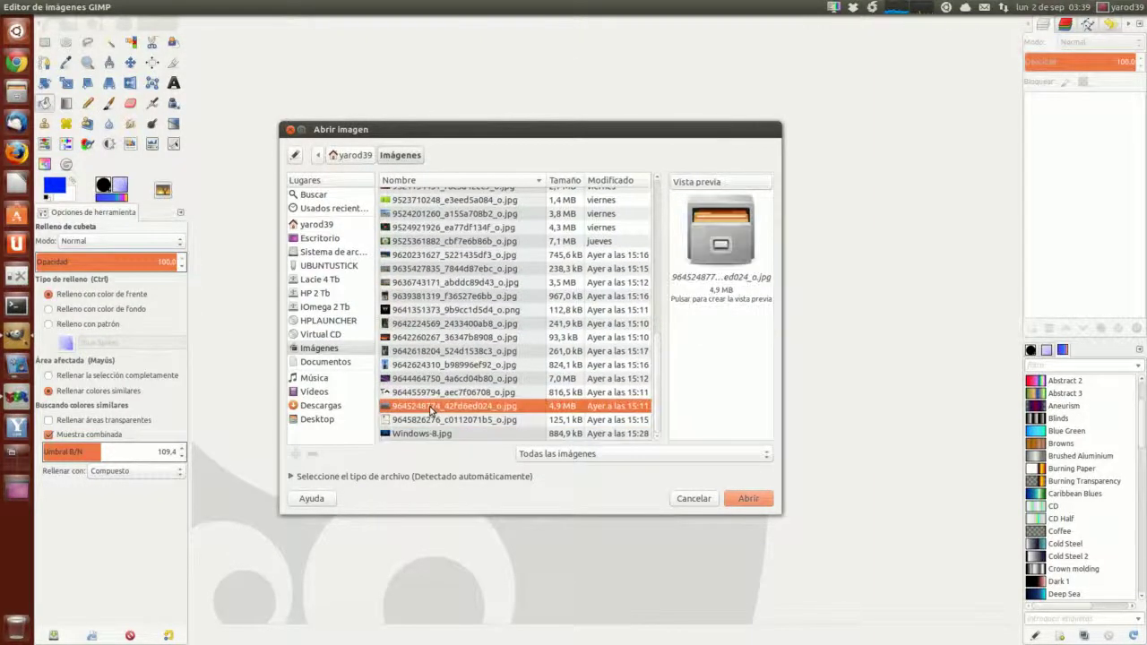
pyautogui.click(429, 393)
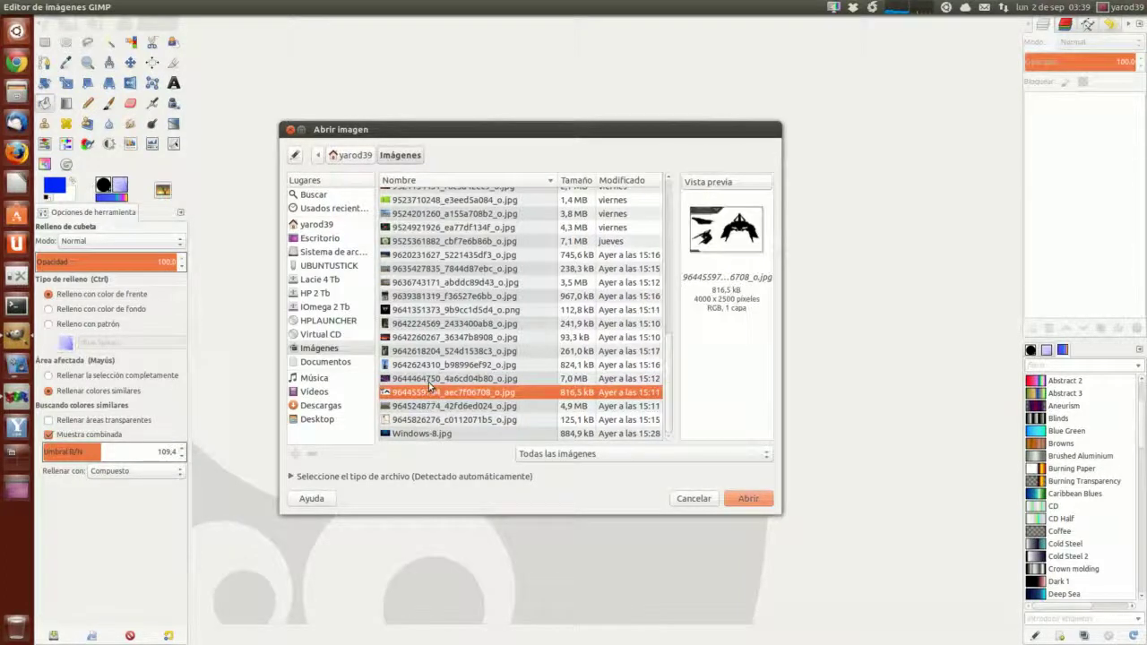
pyautogui.click(430, 380)
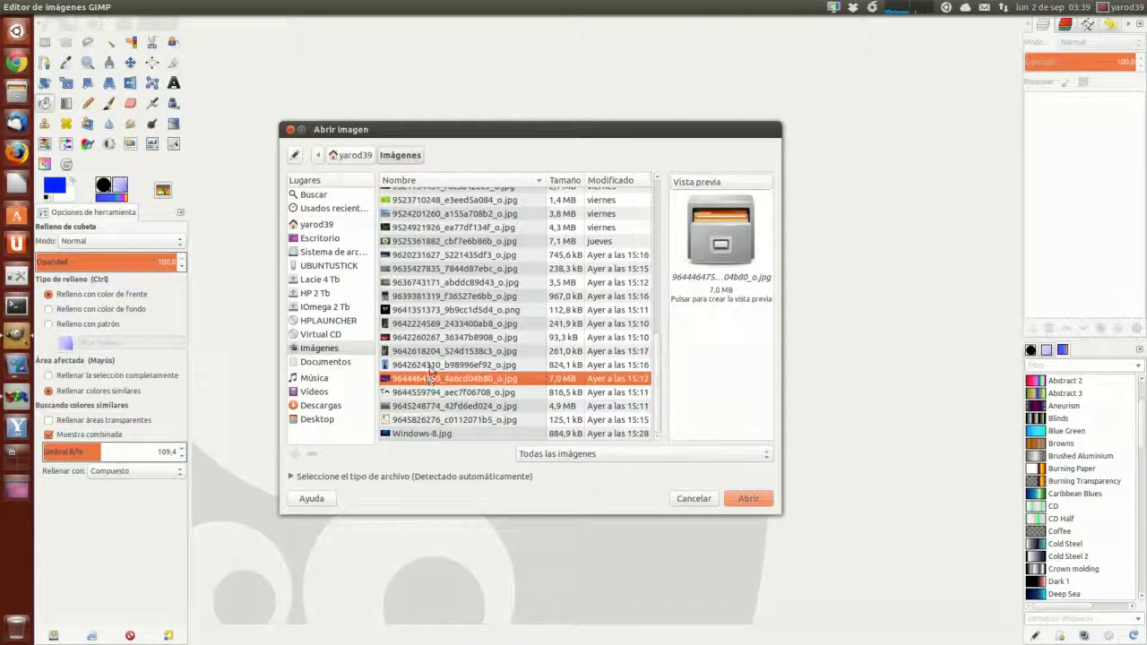
pyautogui.click(431, 367)
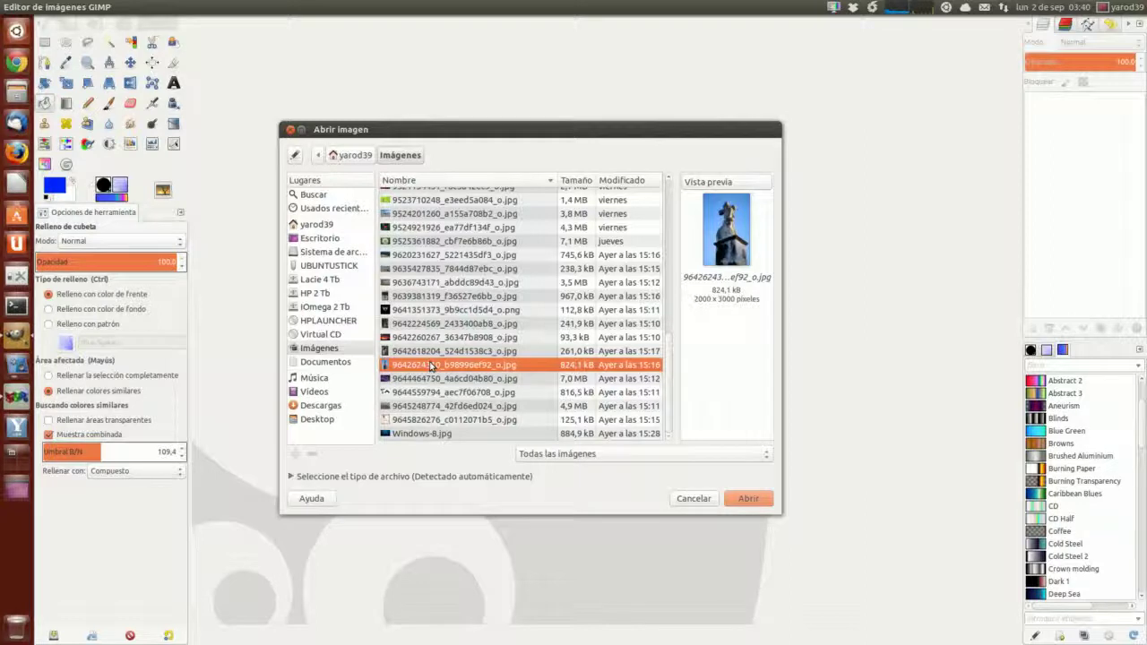
pyautogui.click(432, 351)
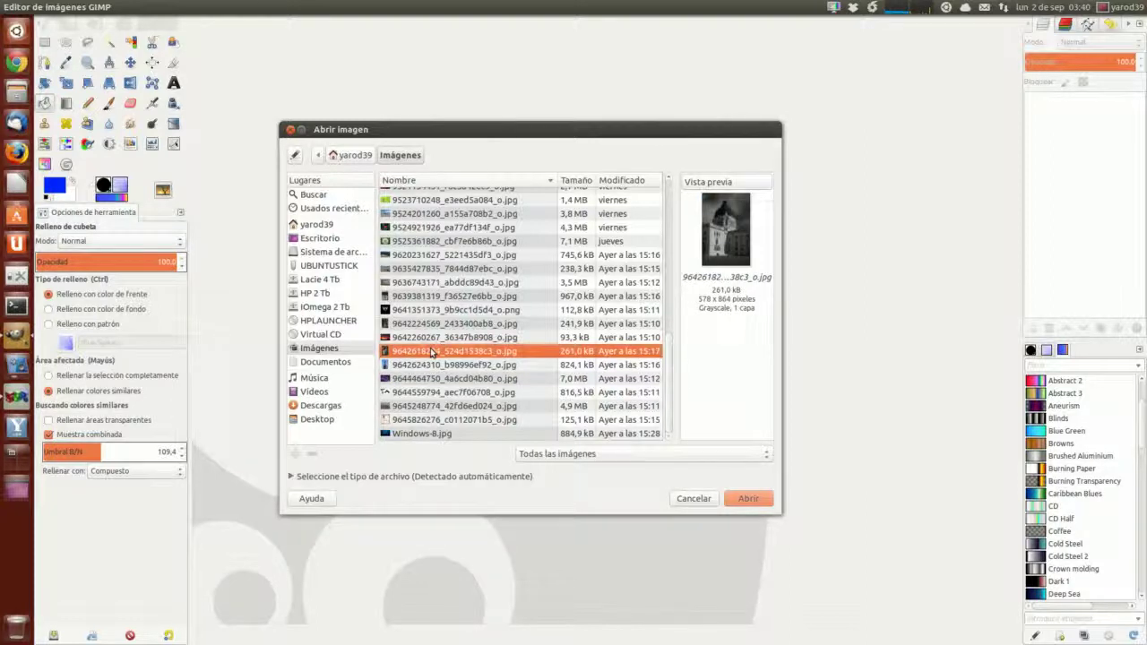
pyautogui.click(431, 338)
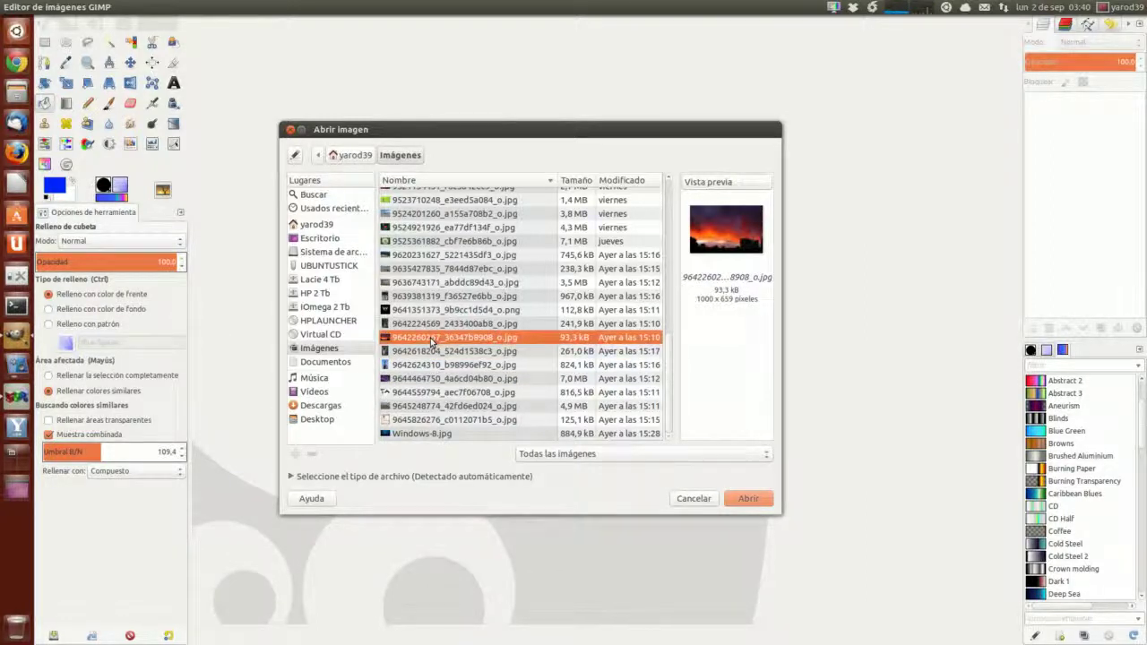
pyautogui.click(431, 323)
pyautogui.click(433, 310)
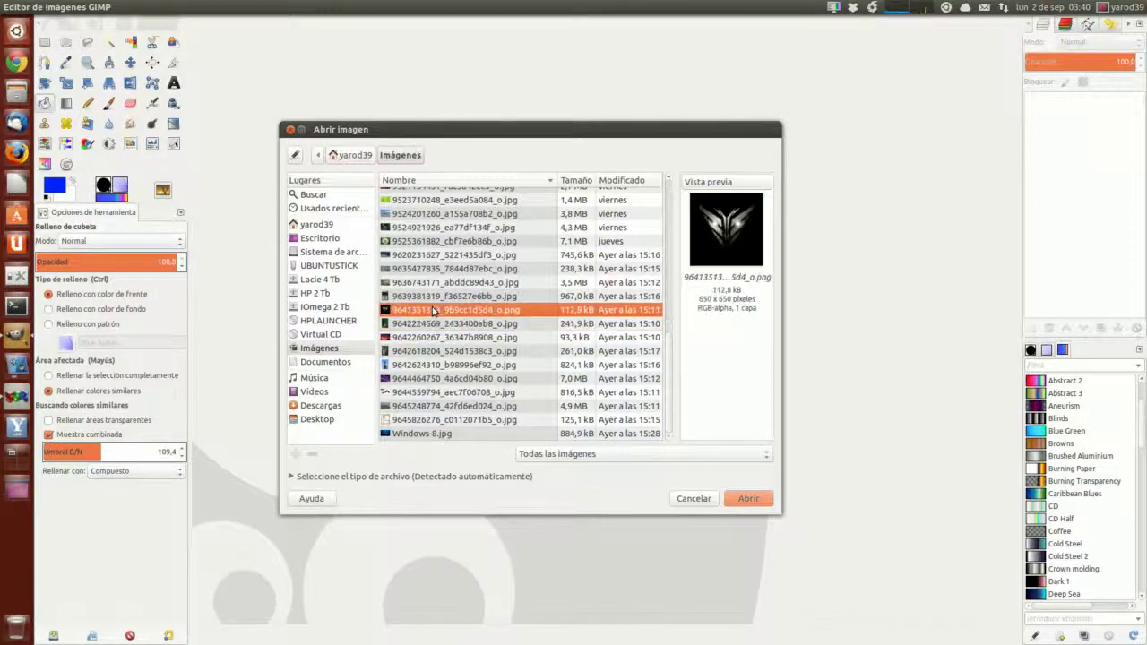
pyautogui.click(431, 297)
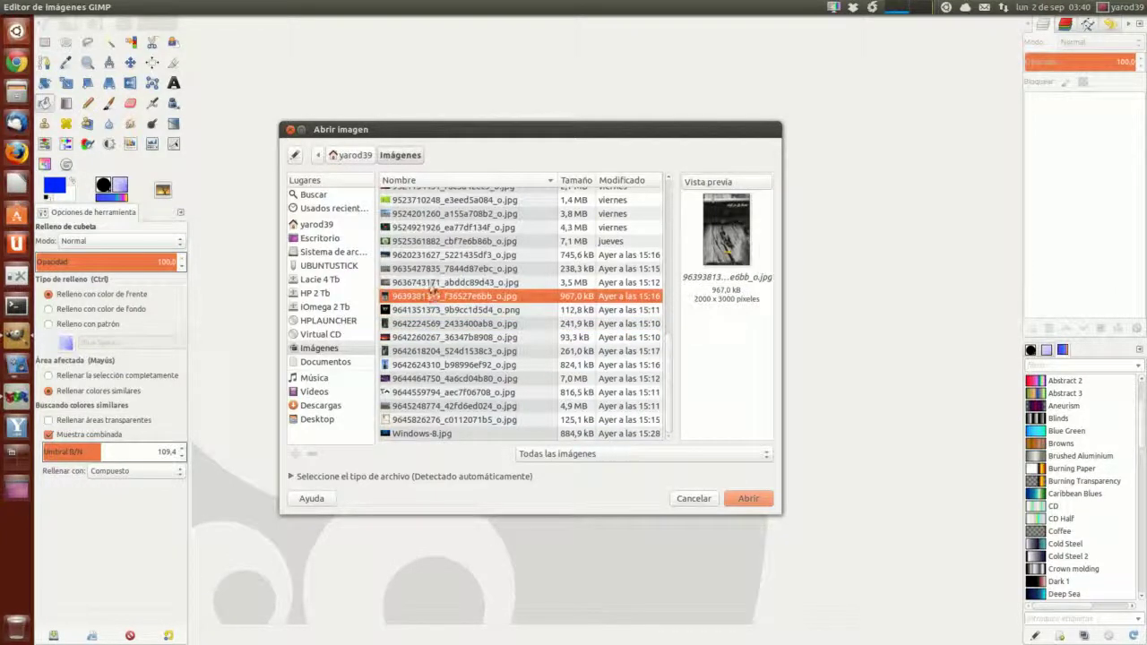
pyautogui.click(431, 284)
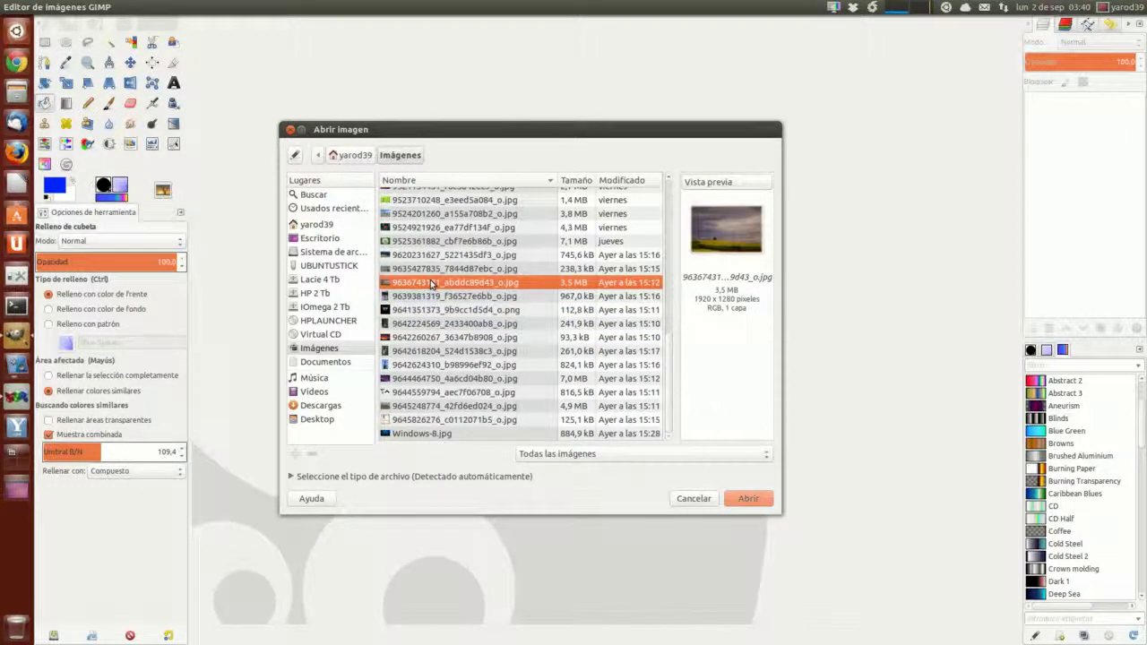
pyautogui.click(432, 270)
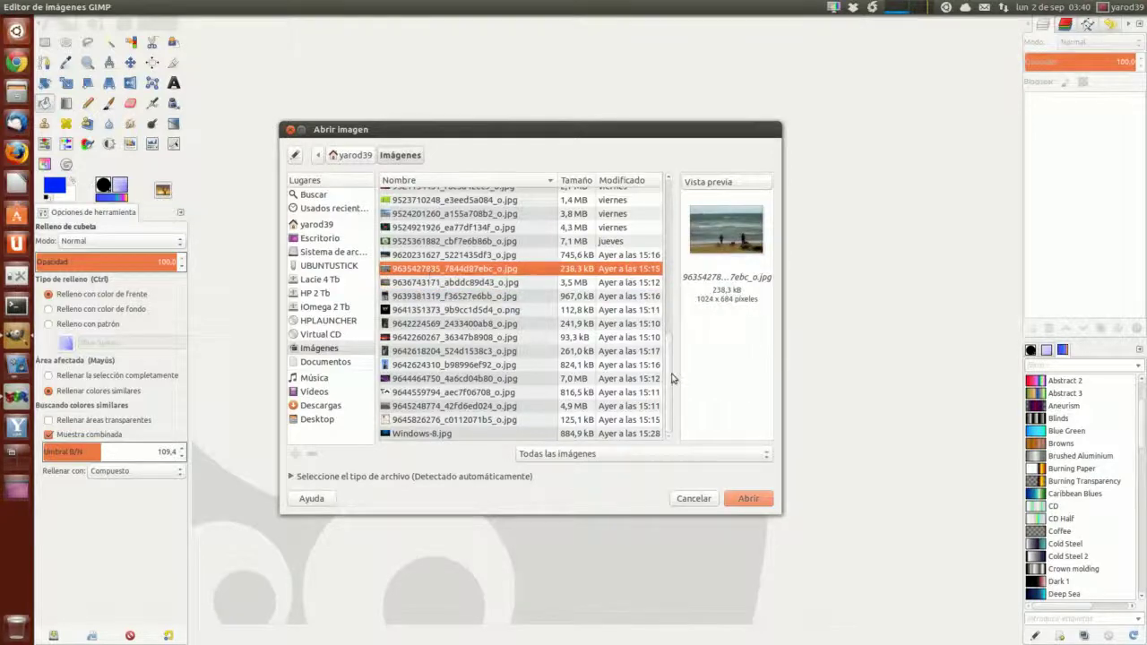
pyautogui.click(747, 500)
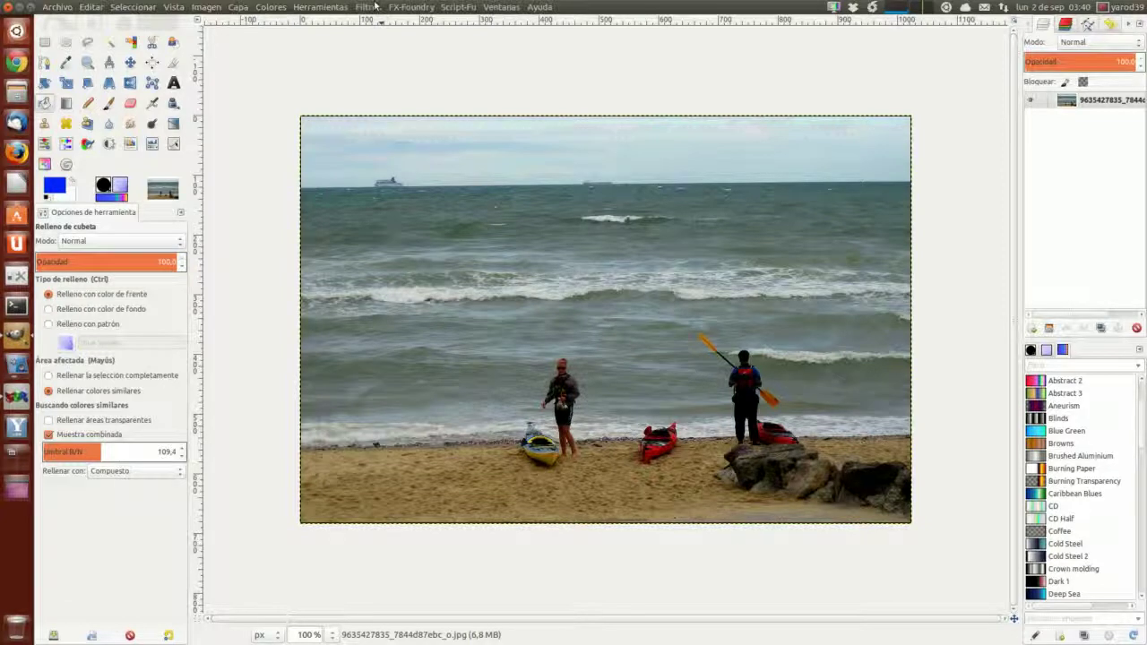
pyautogui.click(369, 7)
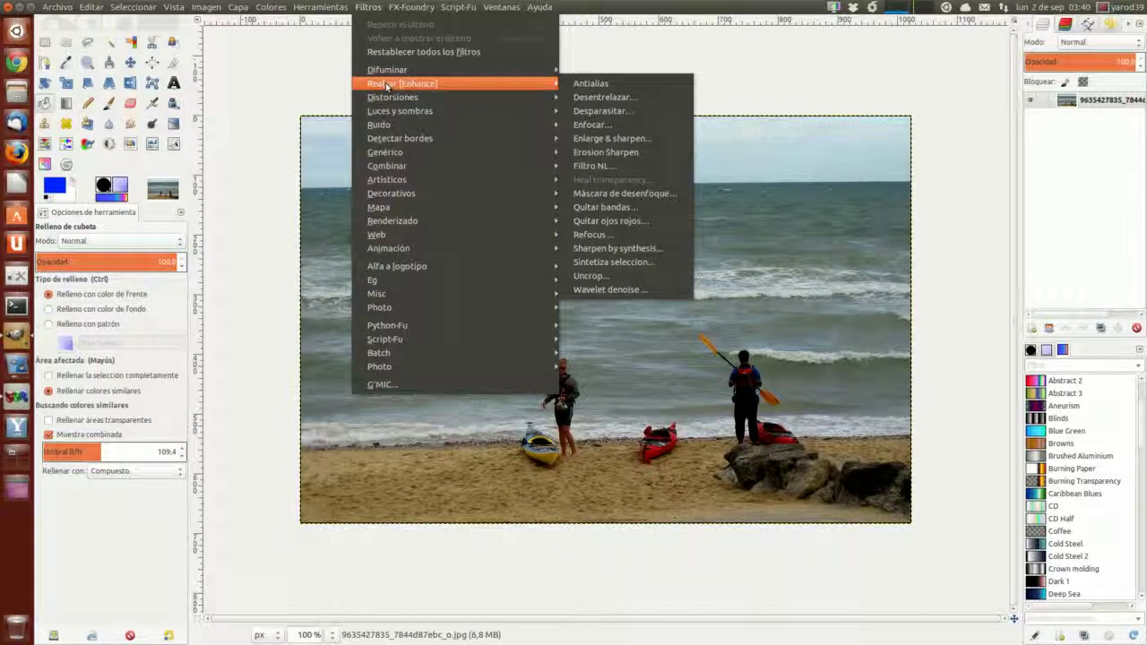
pyautogui.moveTo(394, 97)
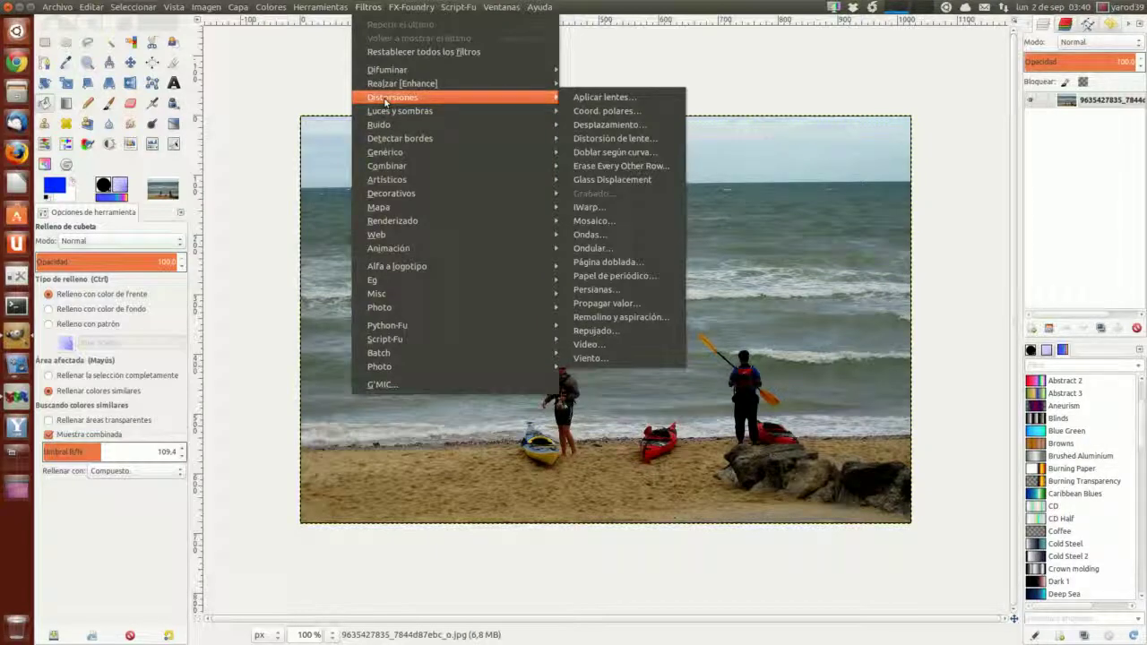
pyautogui.click(623, 221)
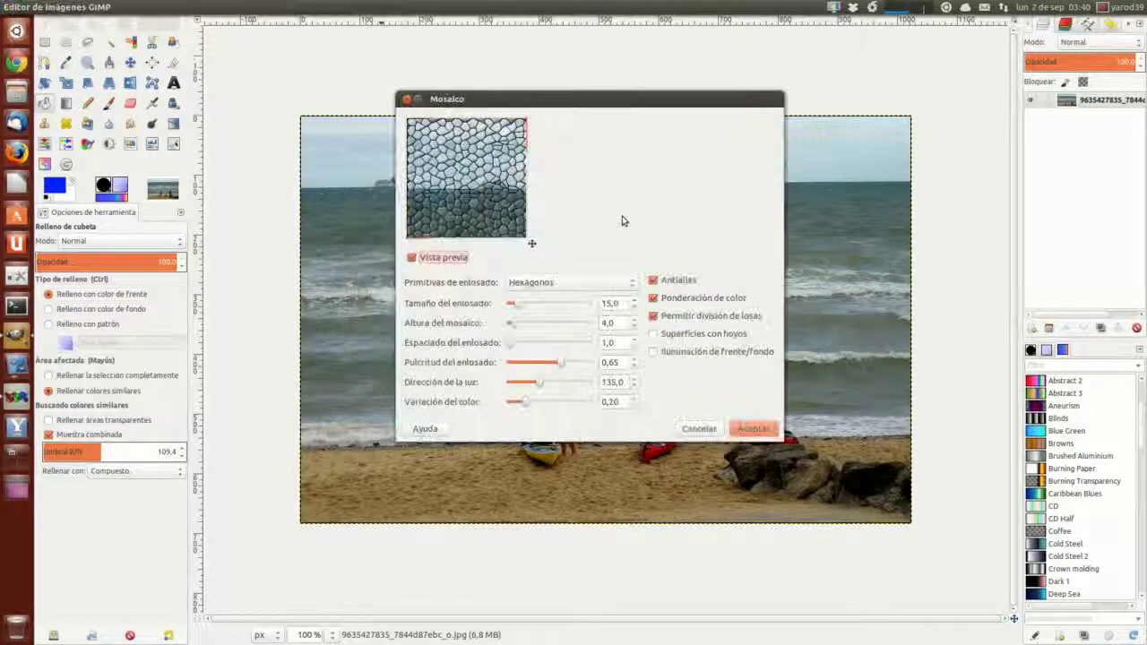
pyautogui.click(754, 429)
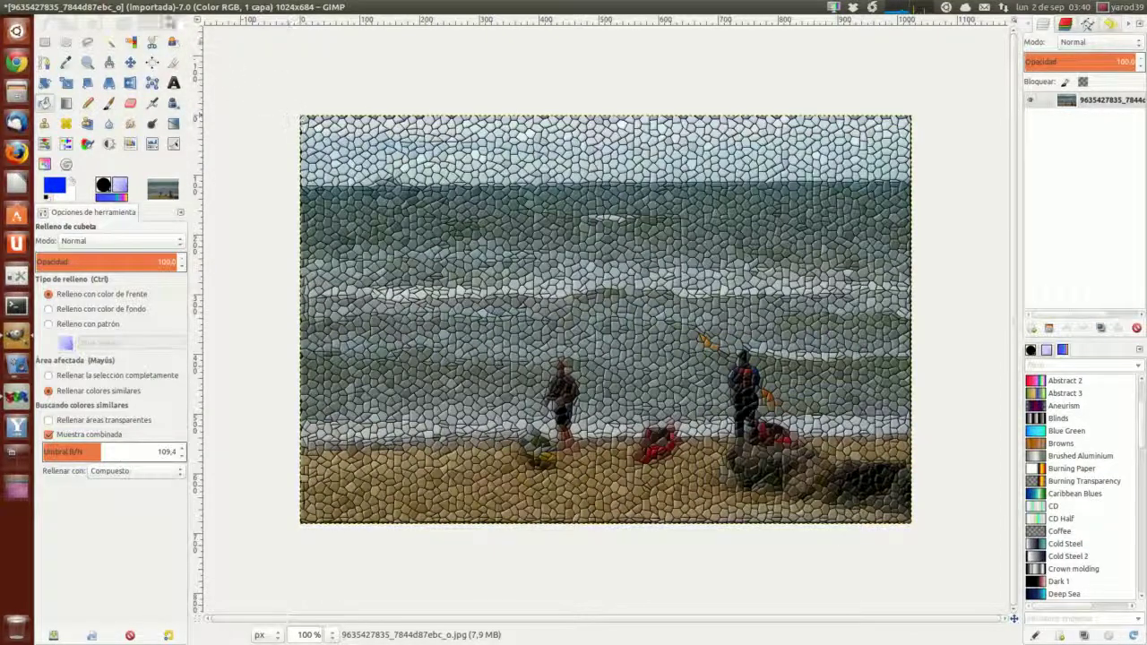
pyautogui.click(89, 7)
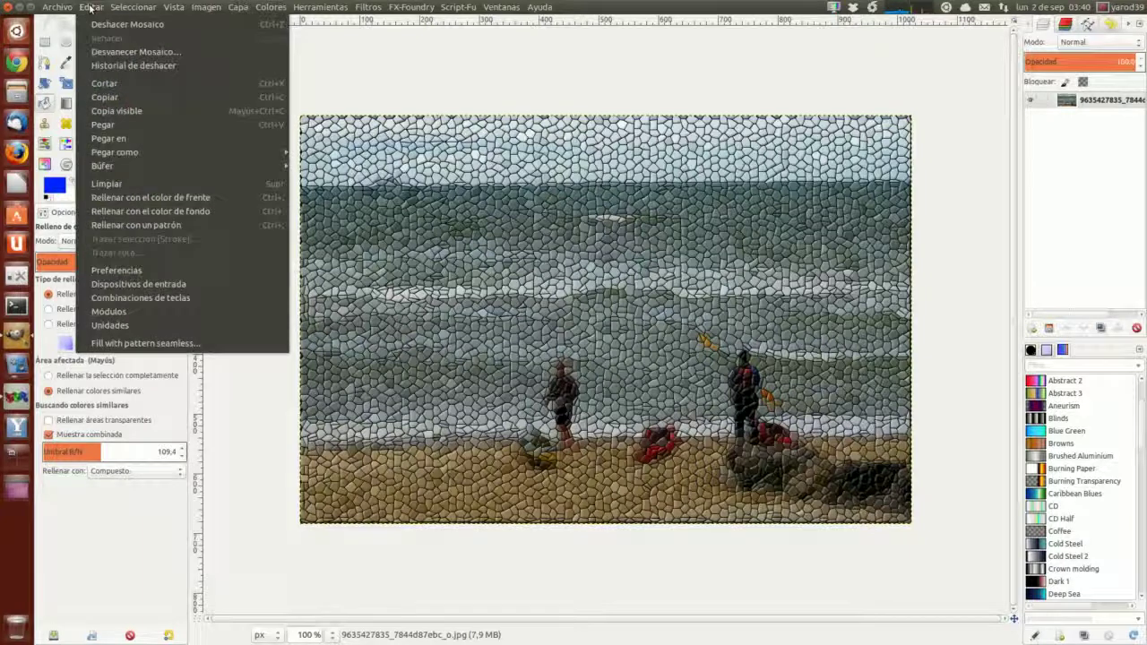
pyautogui.click(108, 25)
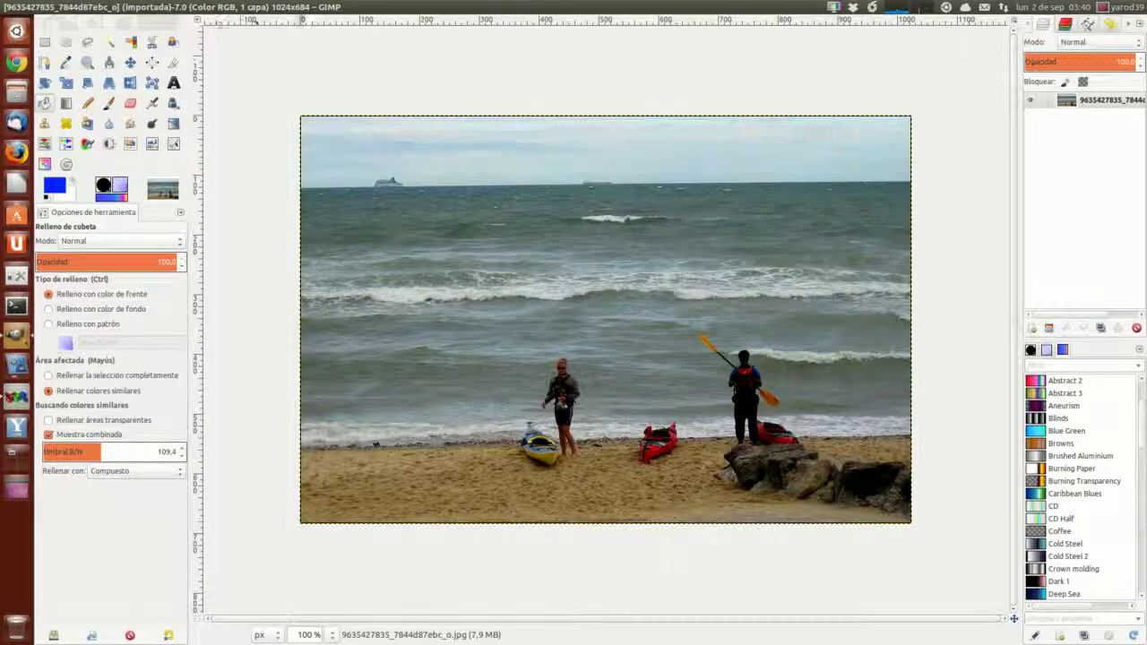
pyautogui.click(368, 7)
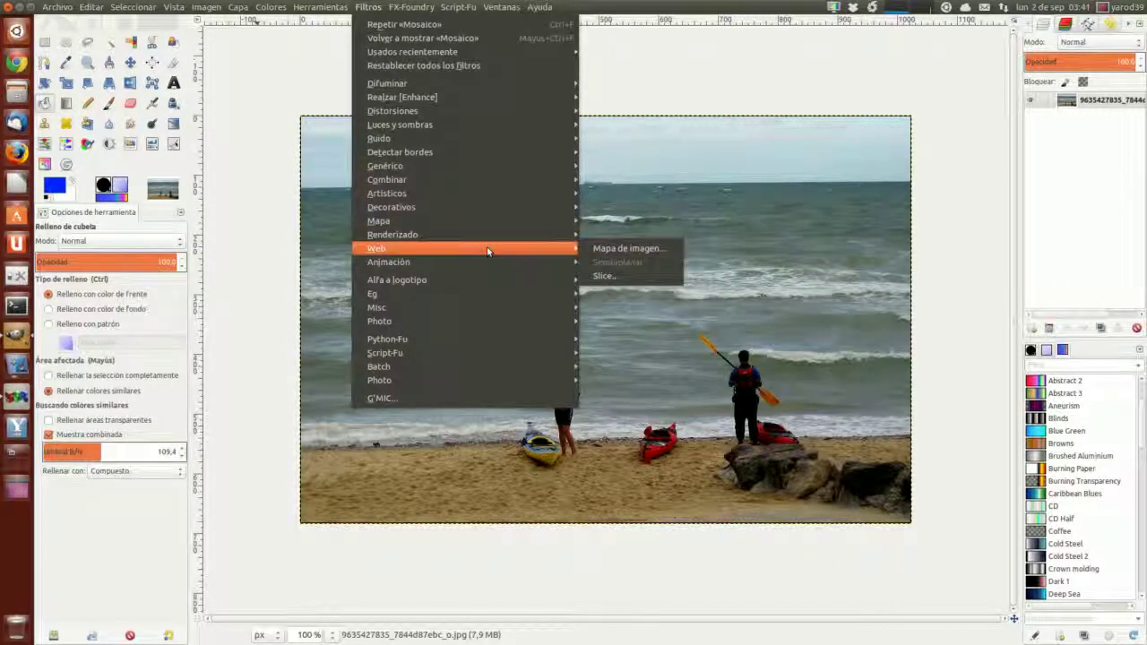
pyautogui.moveTo(466, 261)
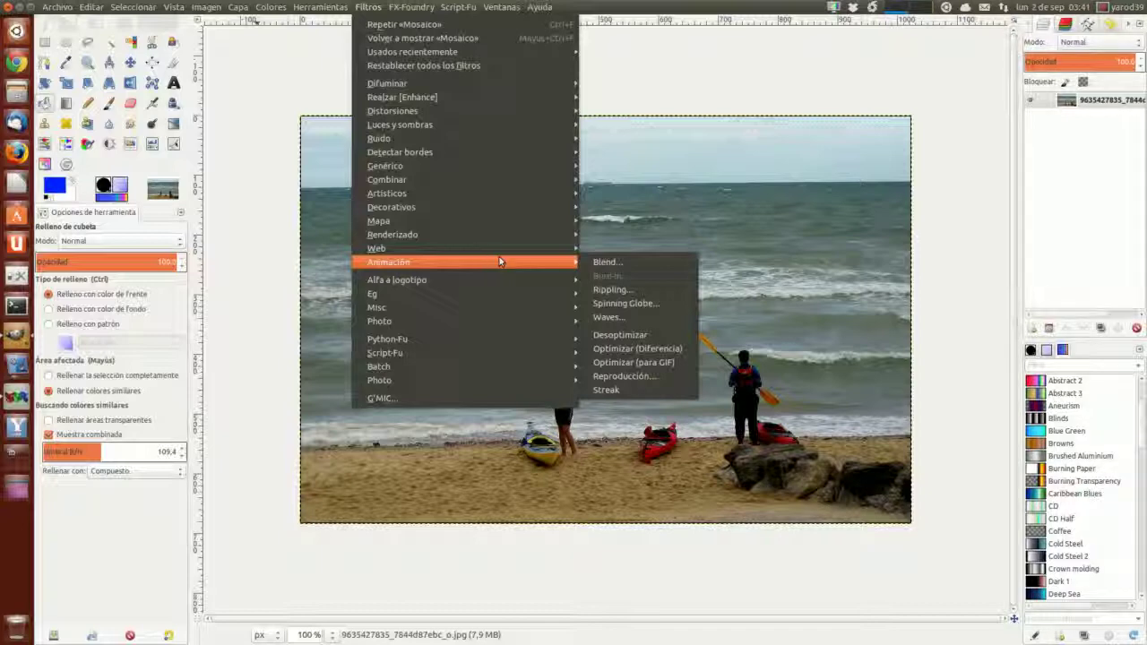
pyautogui.click(630, 350)
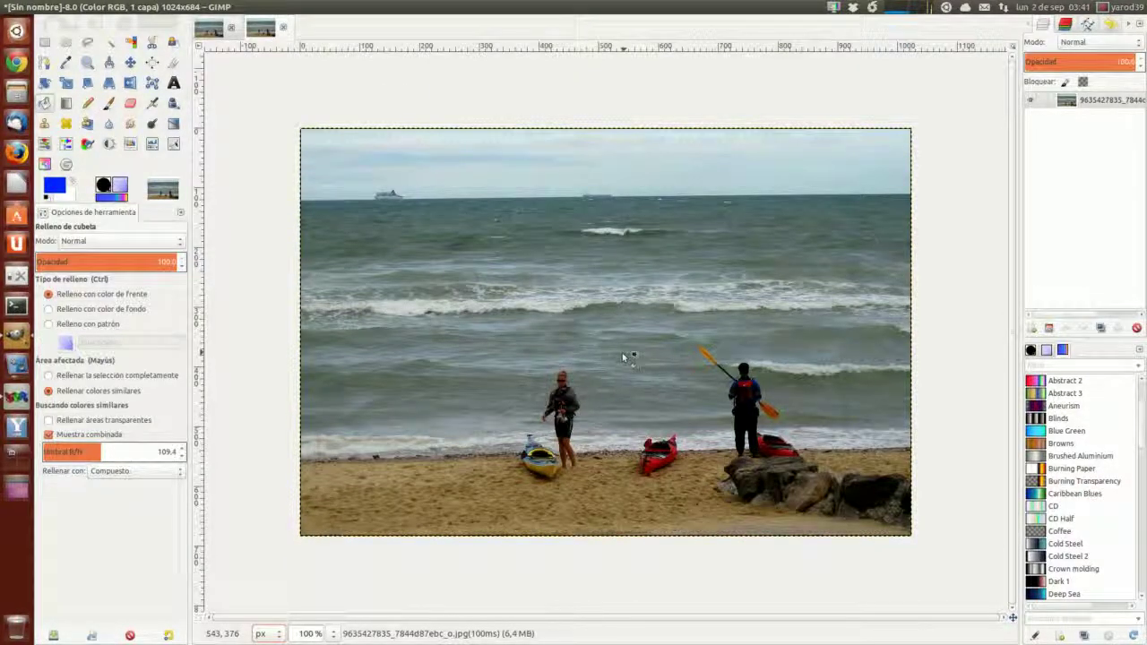
pyautogui.click(283, 27)
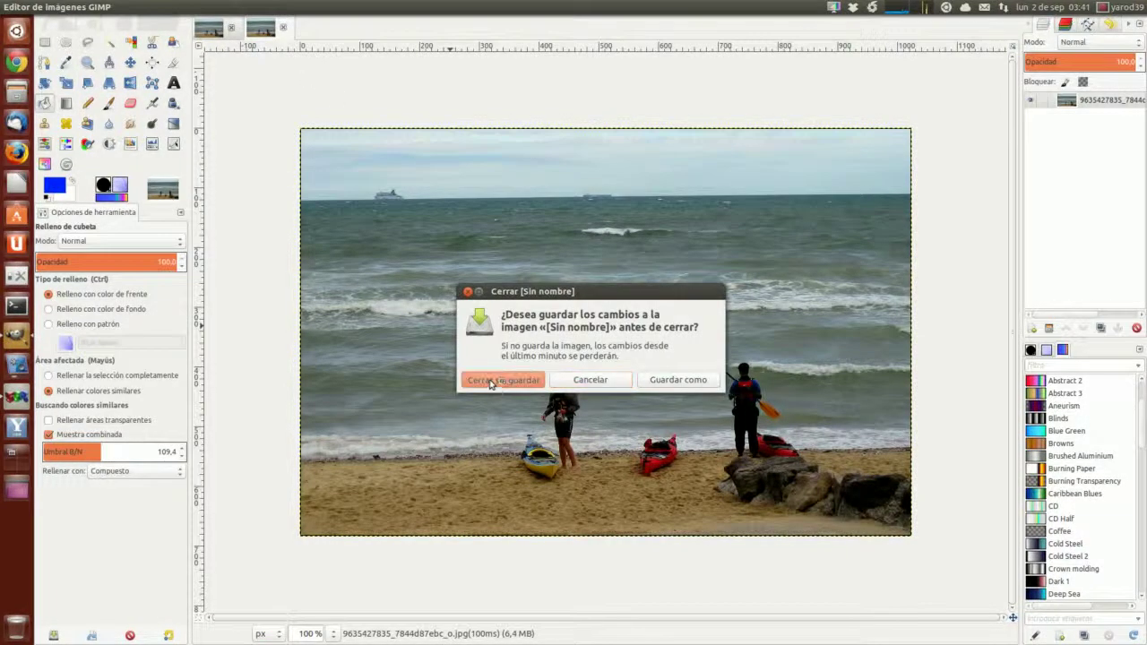
pyautogui.click(503, 380)
pyautogui.click(366, 9)
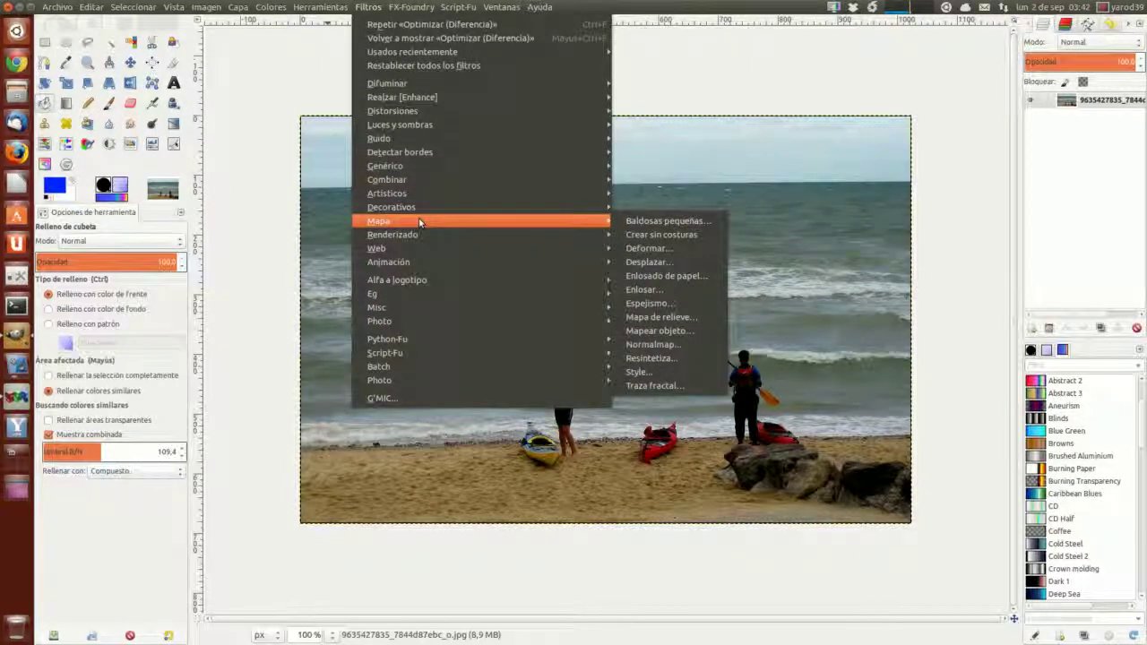
pyautogui.moveTo(392, 207)
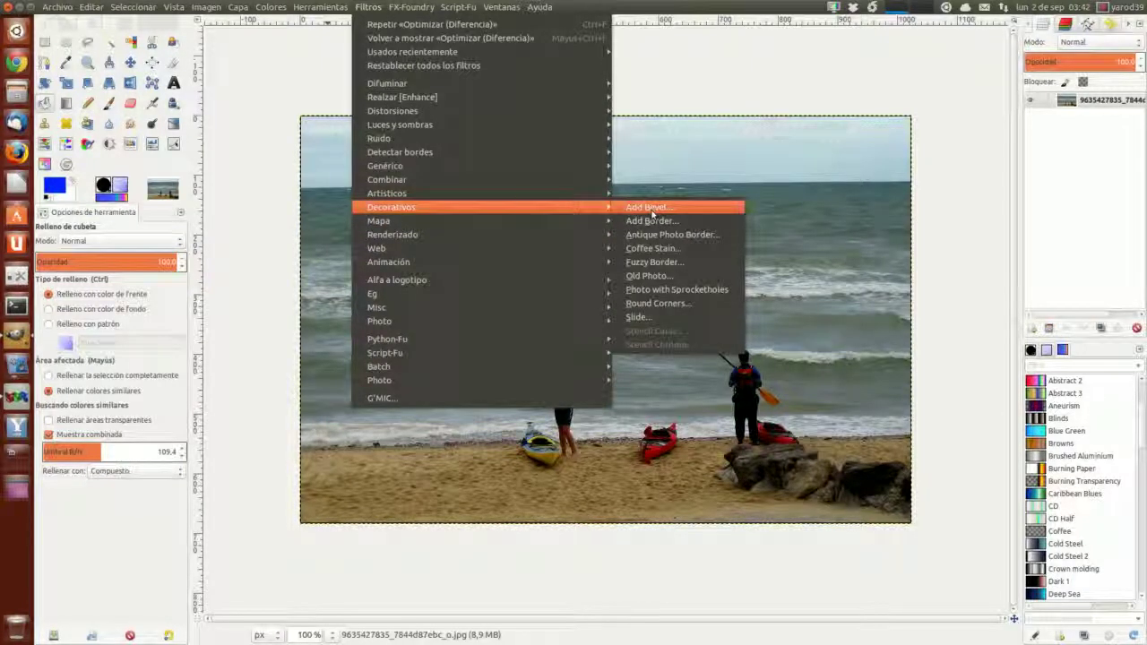
# Apply Old Photo to create a sepia copy, then close that copy
pyautogui.click(672, 278)
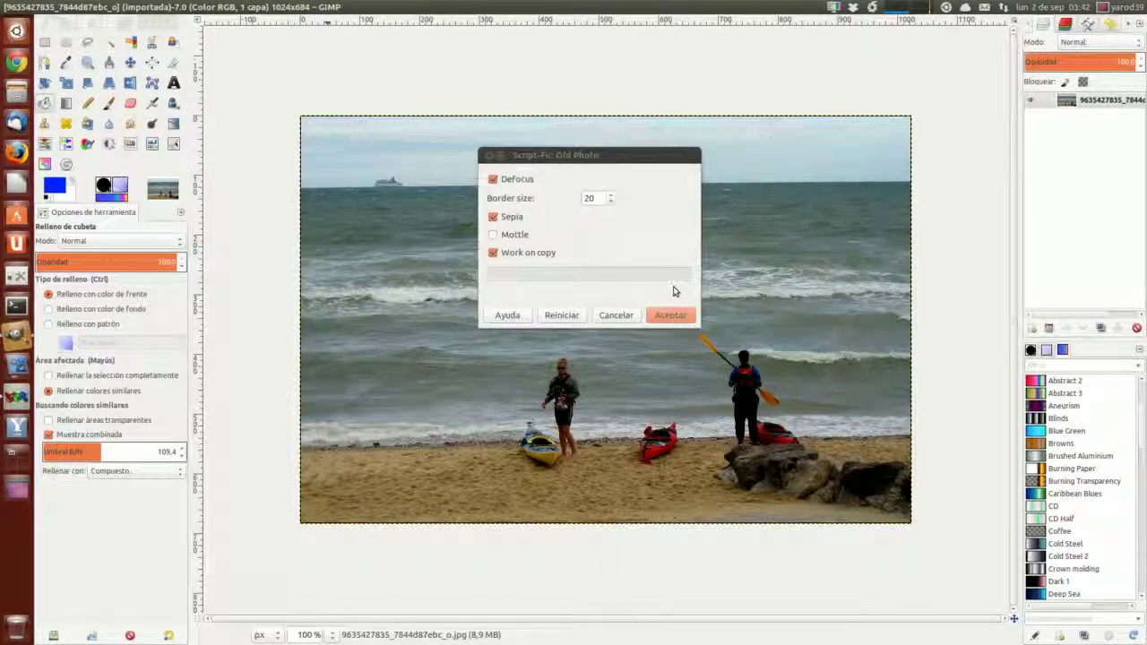
pyautogui.click(683, 315)
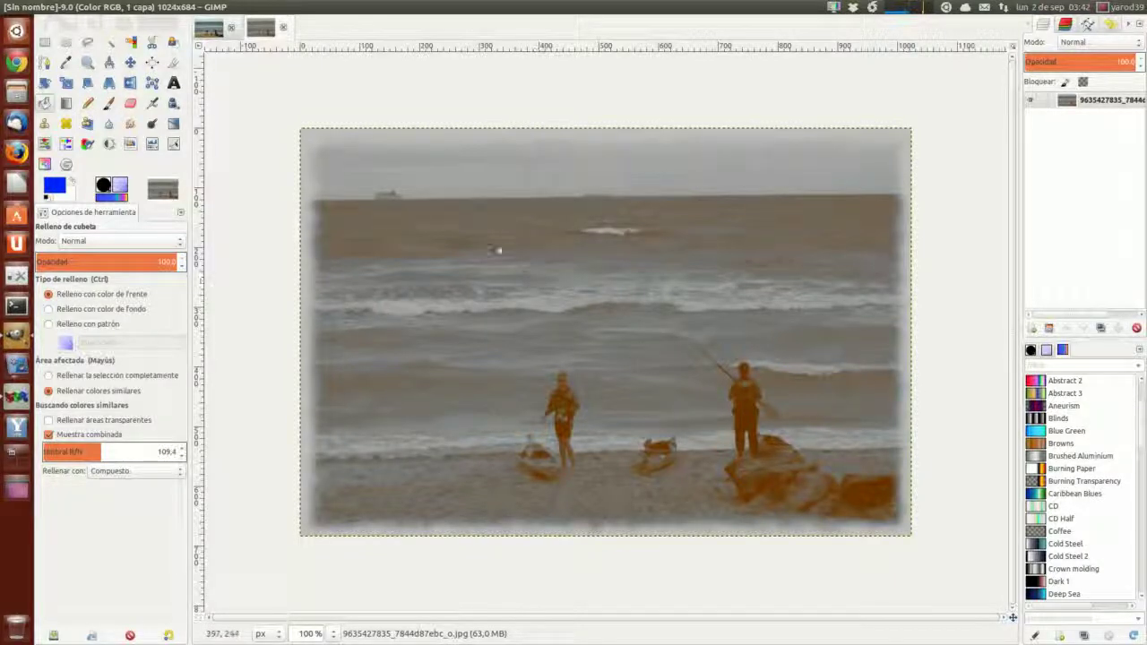
pyautogui.click(285, 28)
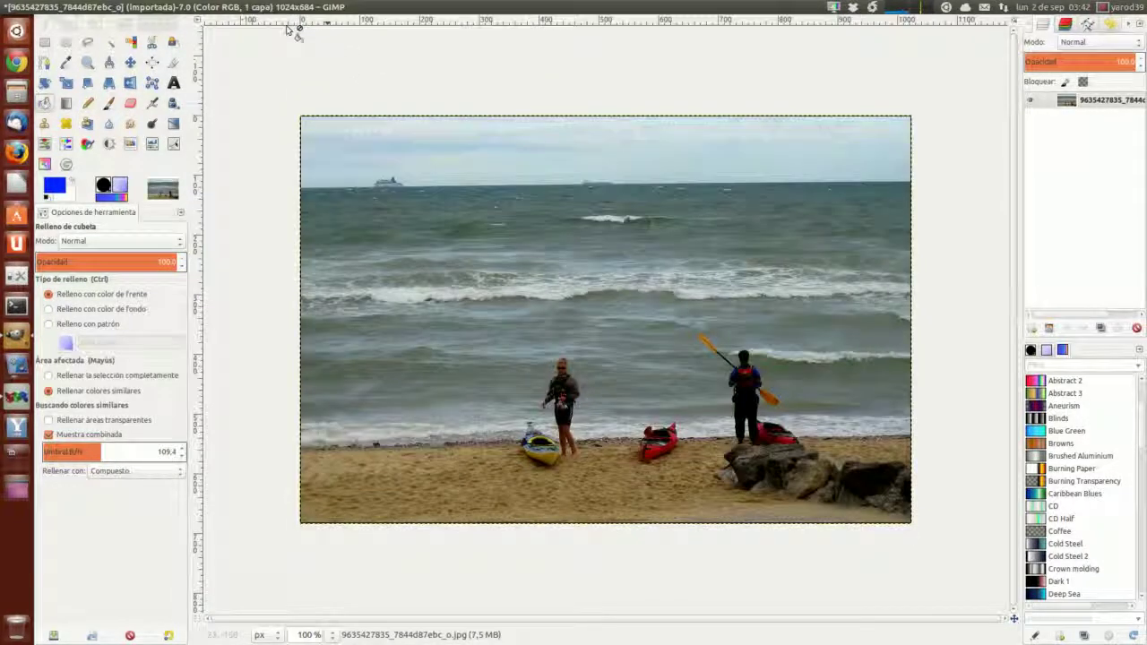
pyautogui.click(380, 8)
pyautogui.moveTo(387, 194)
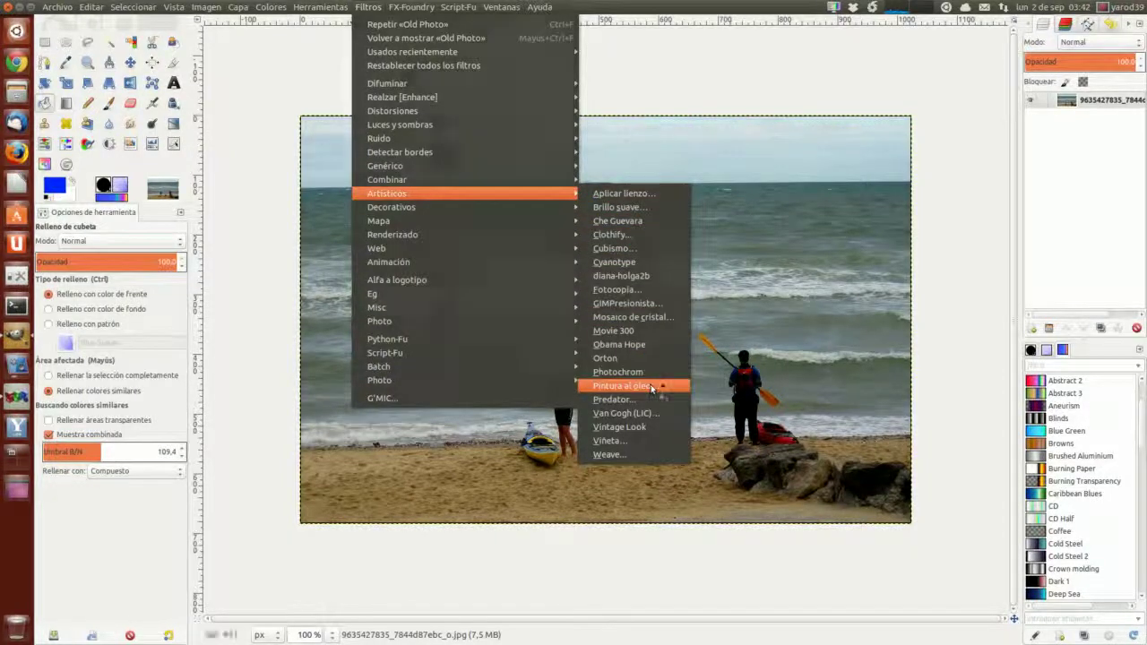
pyautogui.click(652, 385)
pyautogui.click(668, 426)
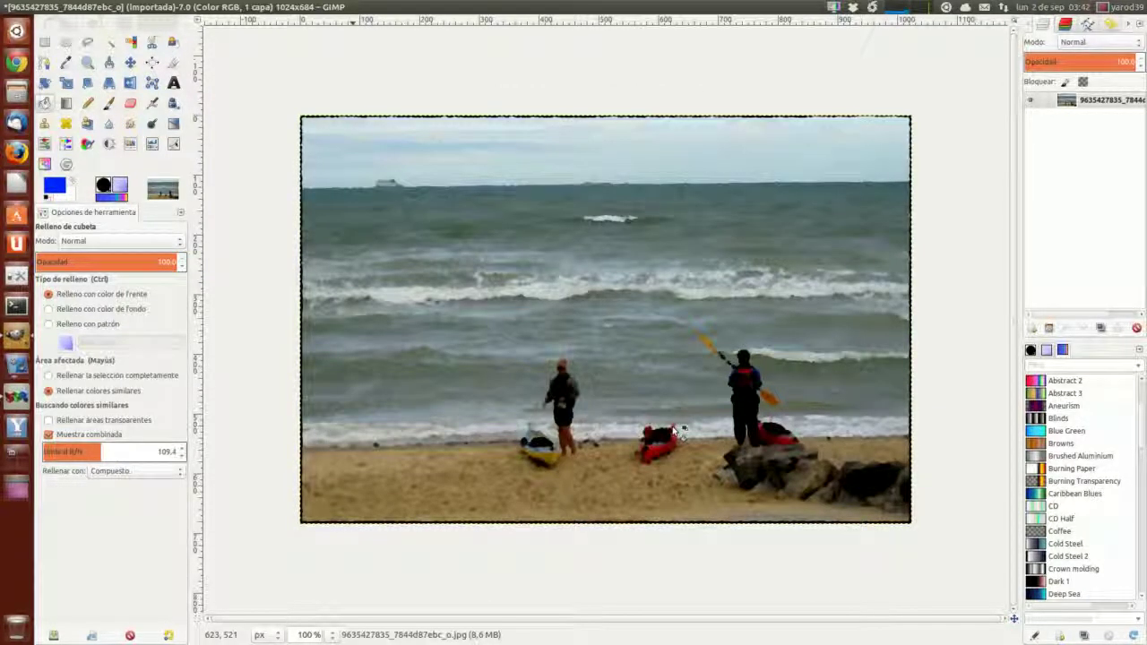
pyautogui.moveTo(135, 7)
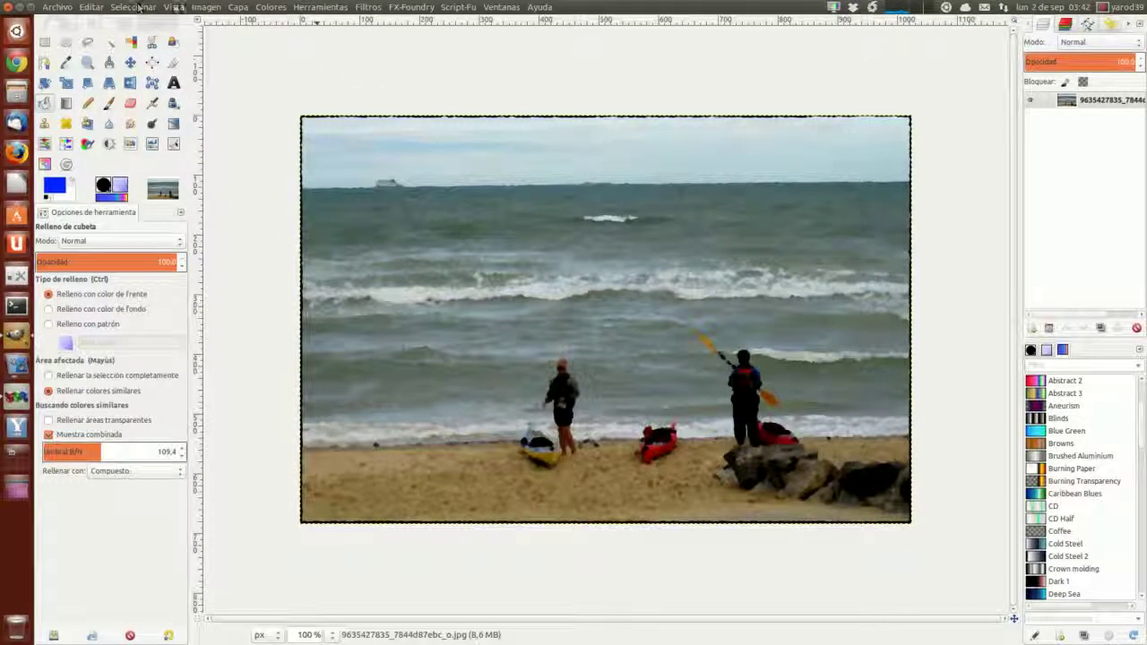
pyautogui.click(91, 7)
pyautogui.click(99, 24)
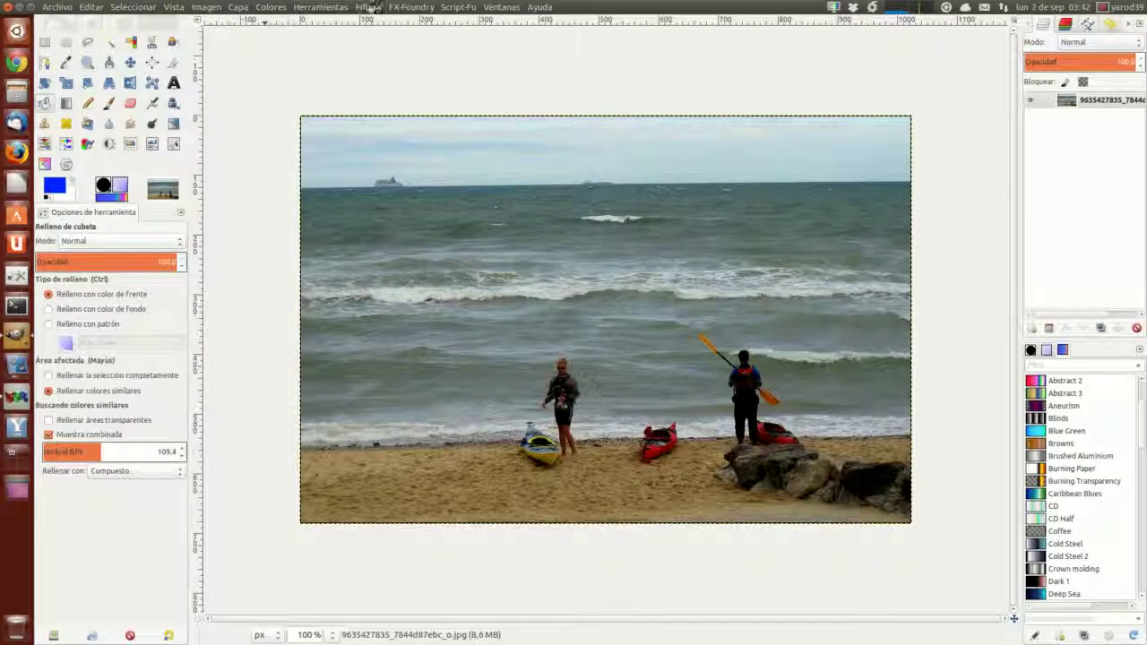
pyautogui.click(411, 7)
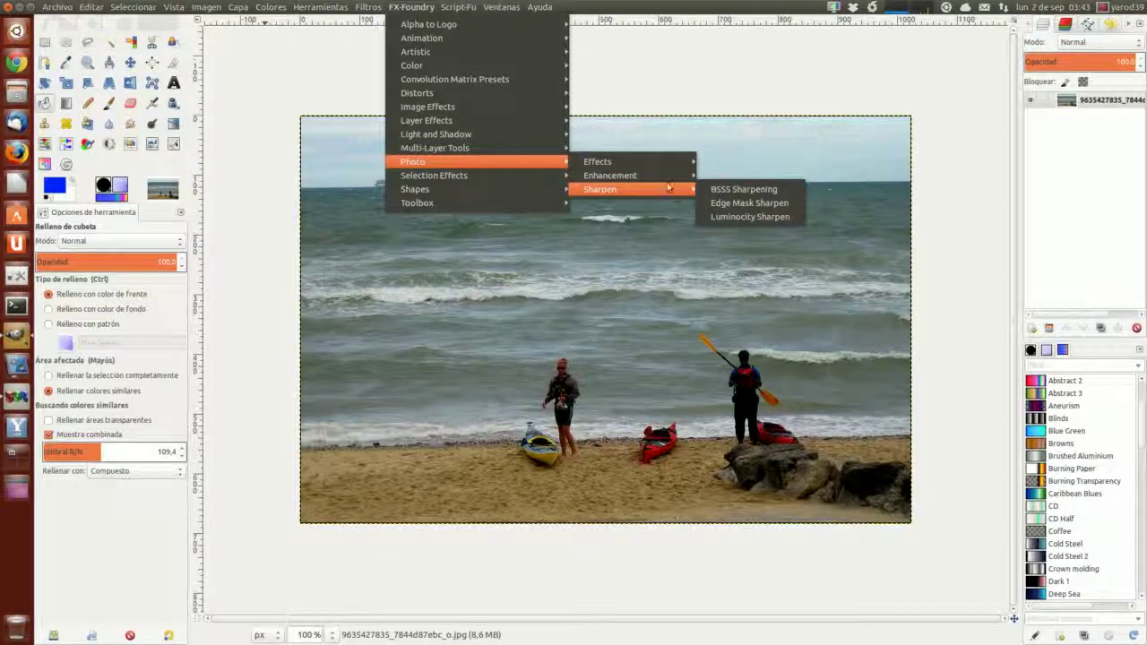
pyautogui.moveTo(434, 175)
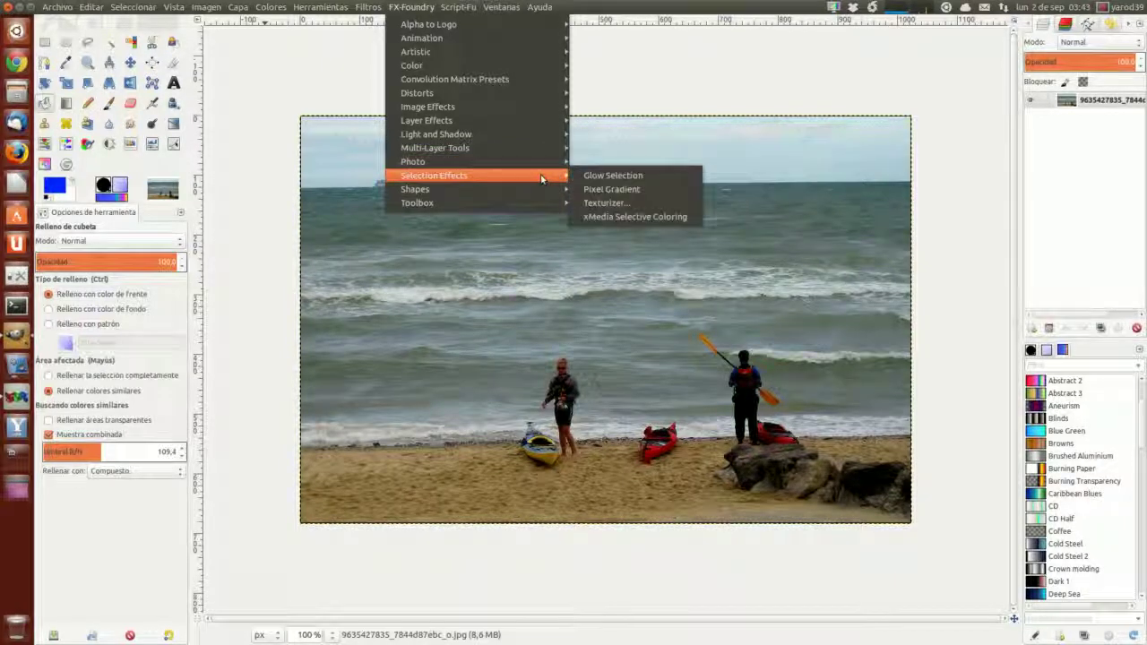
# Apply the FX-Foundry Texturizer effect to the whole beach photo
pyautogui.click(649, 203)
pyautogui.click(672, 350)
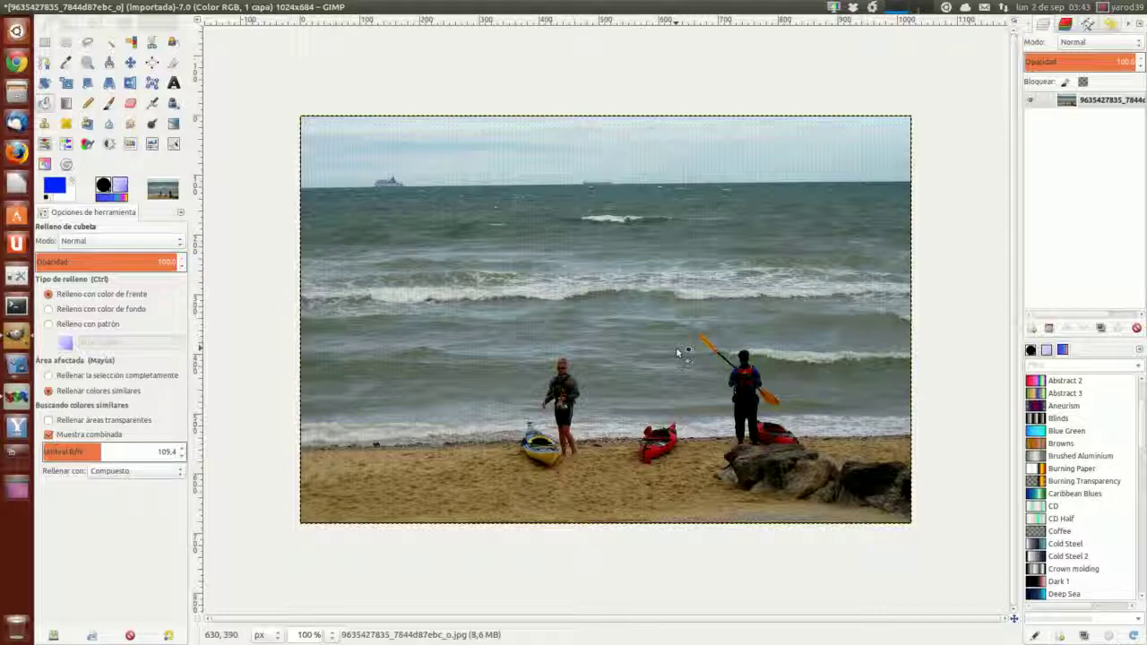
pyautogui.moveTo(301, 7)
pyautogui.click(368, 7)
pyautogui.moveTo(386, 193)
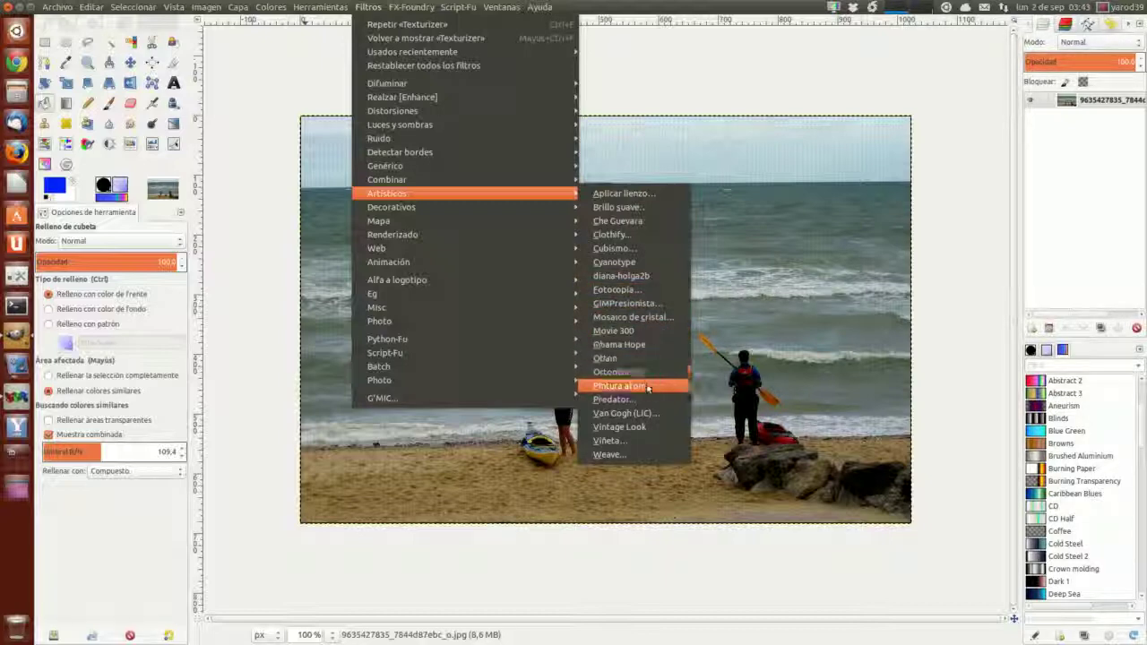
pyautogui.click(644, 438)
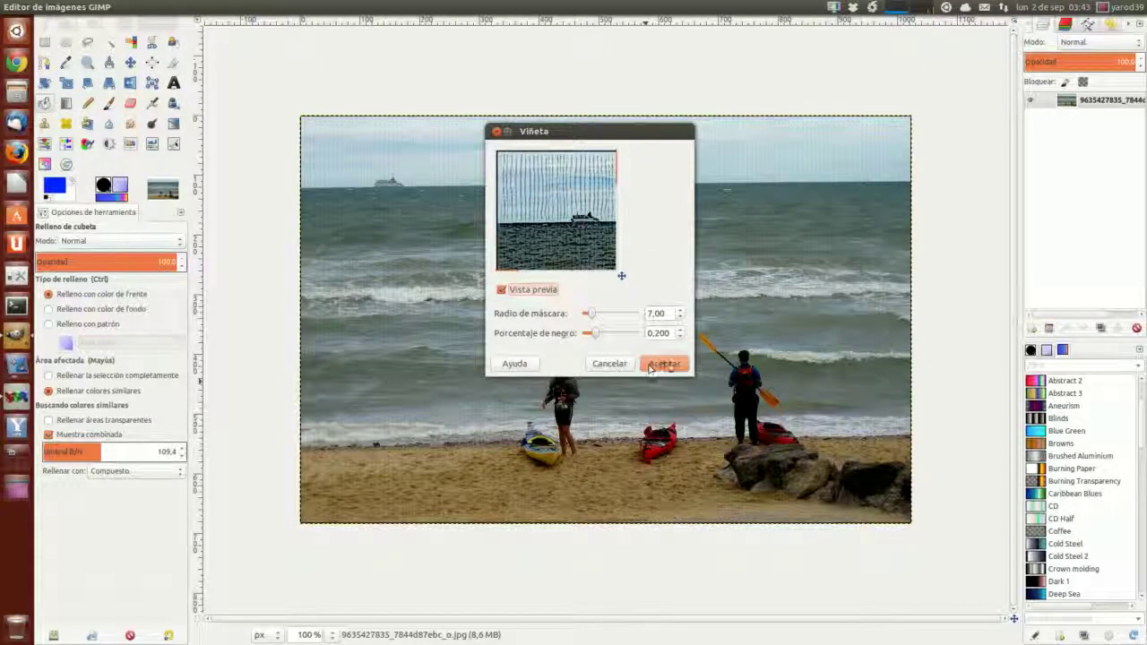
pyautogui.click(652, 366)
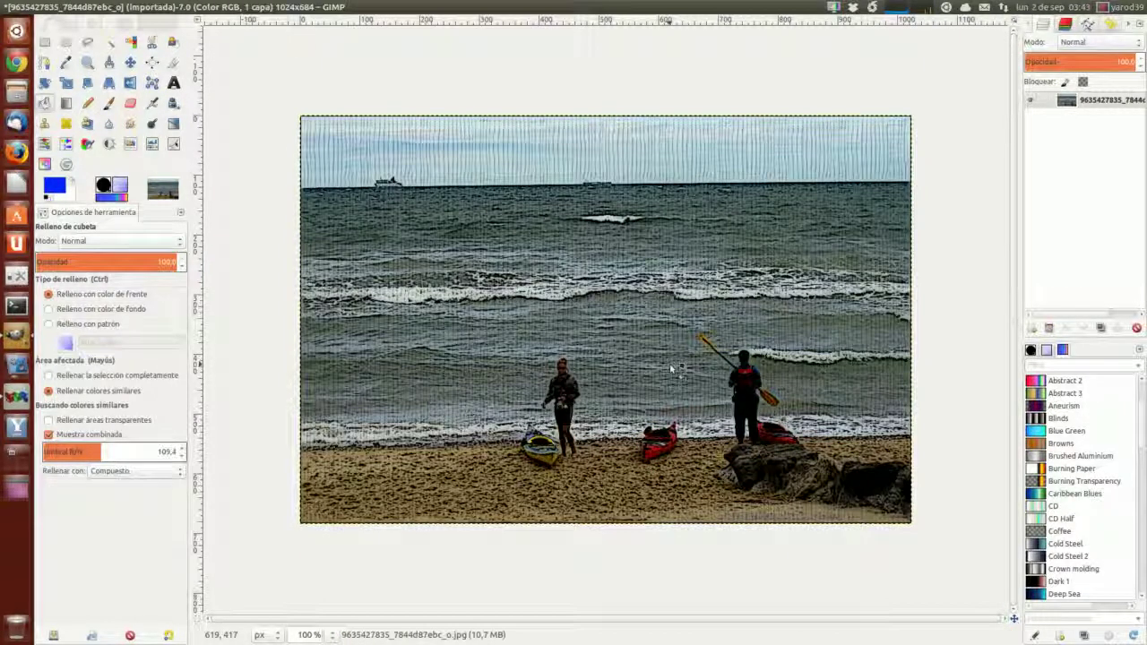
pyautogui.moveTo(57, 7)
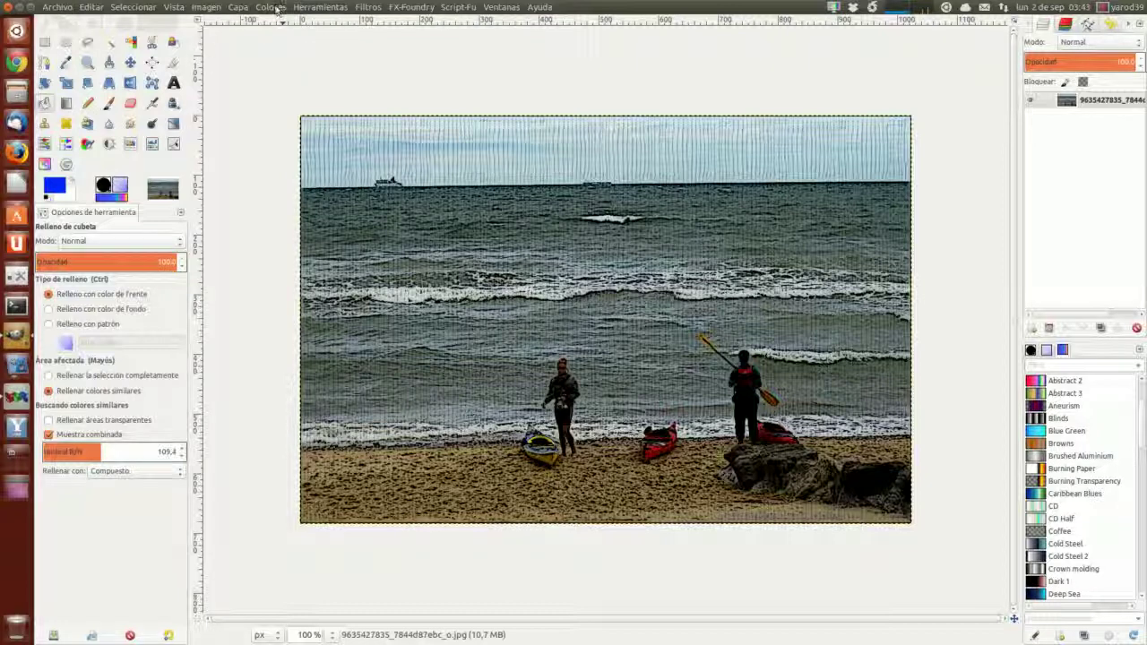
pyautogui.click(91, 7)
pyautogui.click(97, 25)
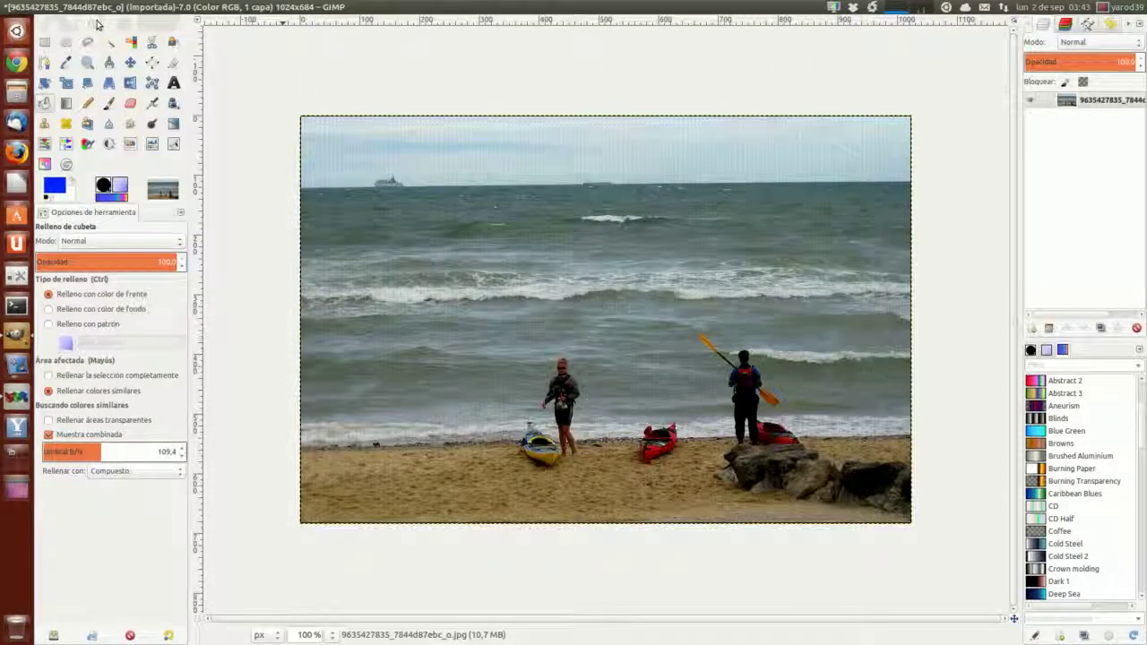